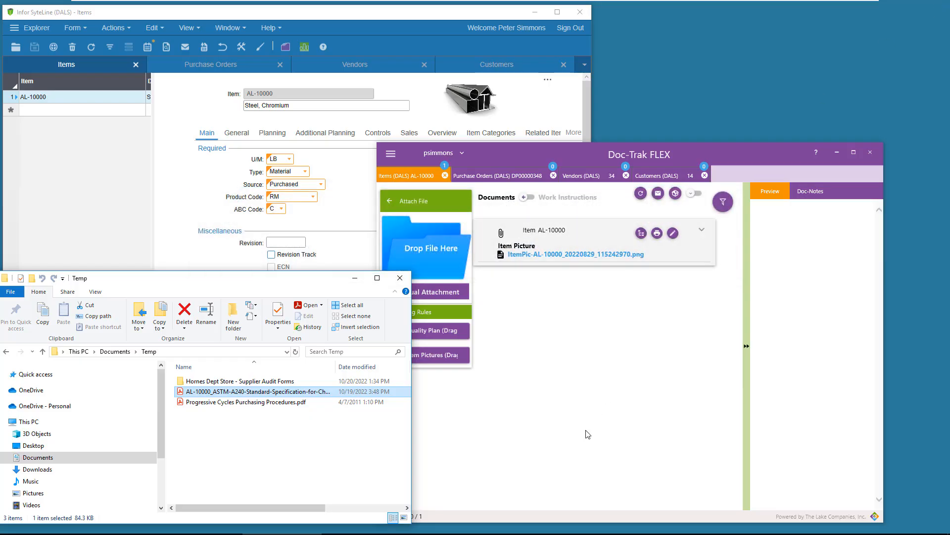
# Step: Copy the AL-10000 ASTM-A240 specification PDF from the Temp folder into Prod\Items\AL-10000 on the Doc-Trak network share
pyautogui.click(375, 529)
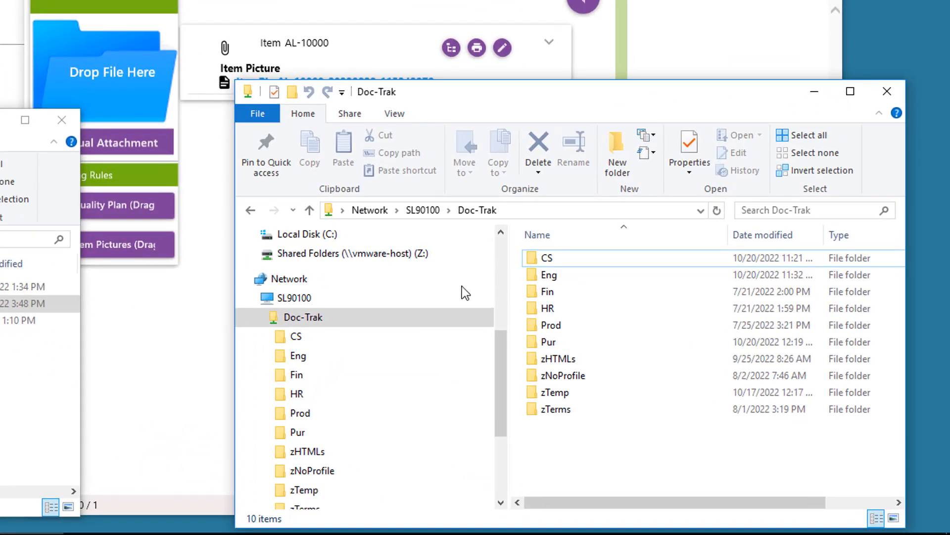
pyautogui.click(325, 411)
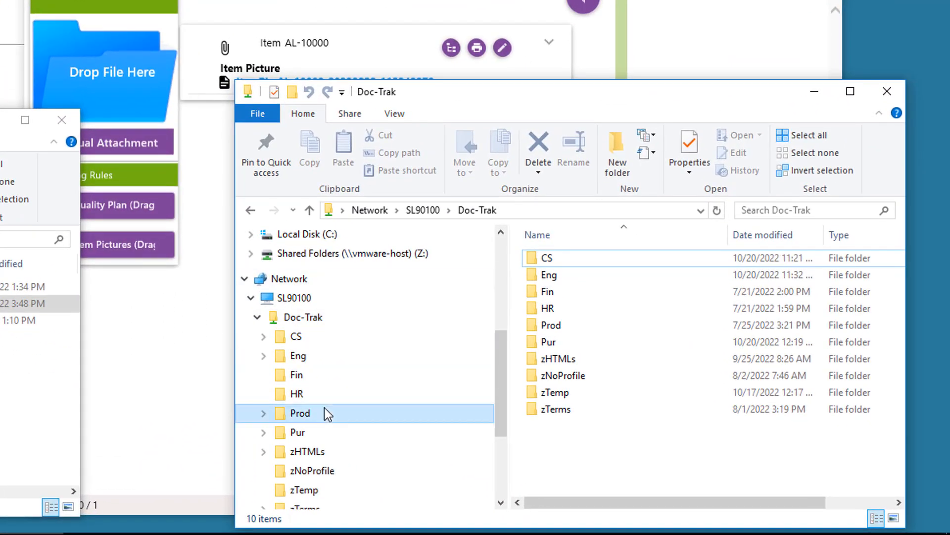
pyautogui.click(263, 414)
pyautogui.click(309, 433)
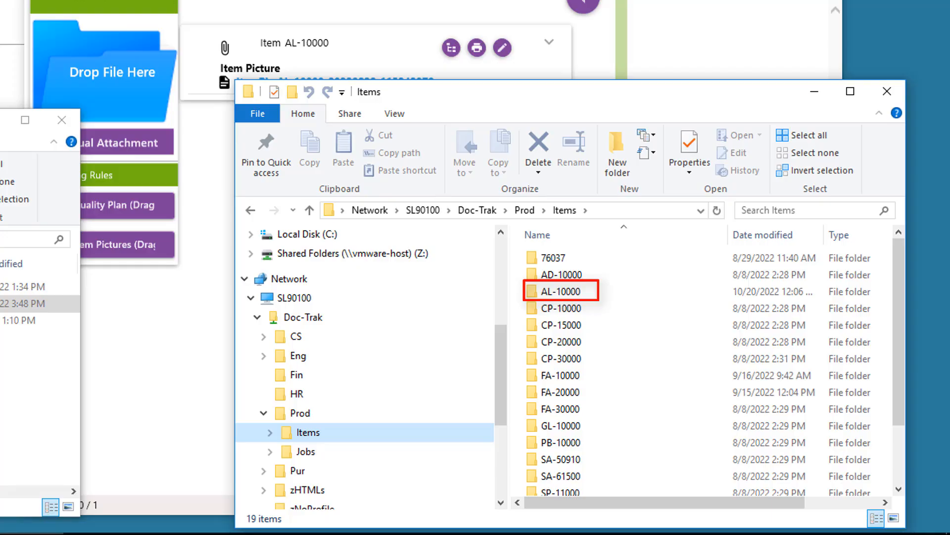
pyautogui.doubleClick(643, 297)
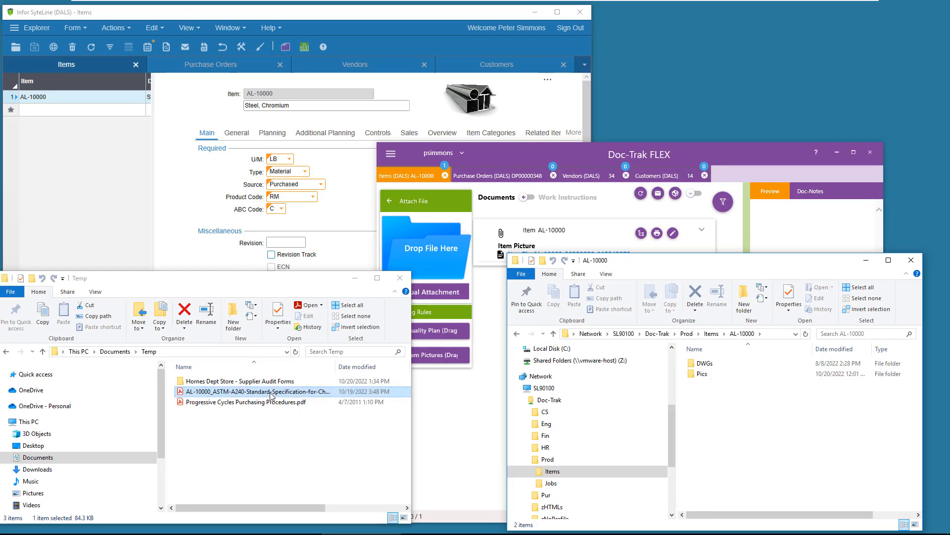
pyautogui.moveTo(271, 394); pyautogui.dragTo(810, 457)
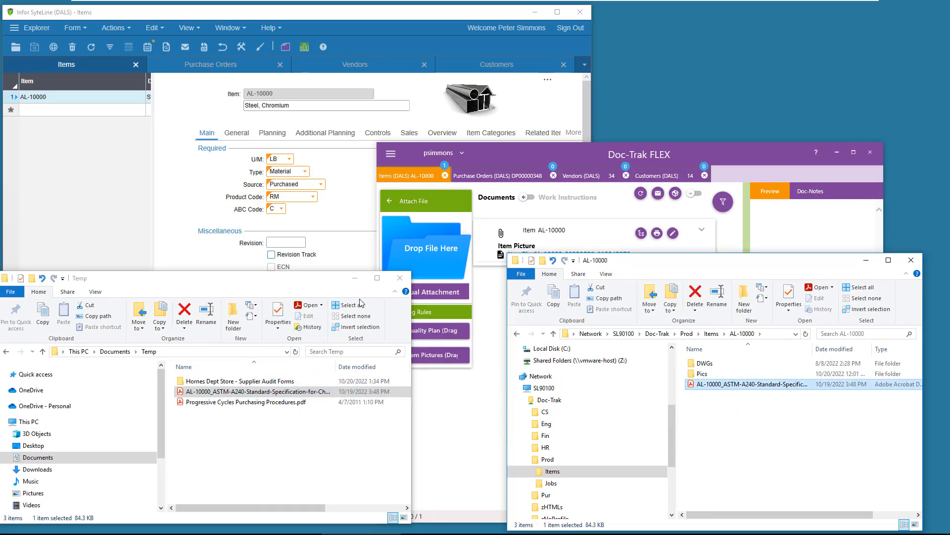
pyautogui.click(354, 278)
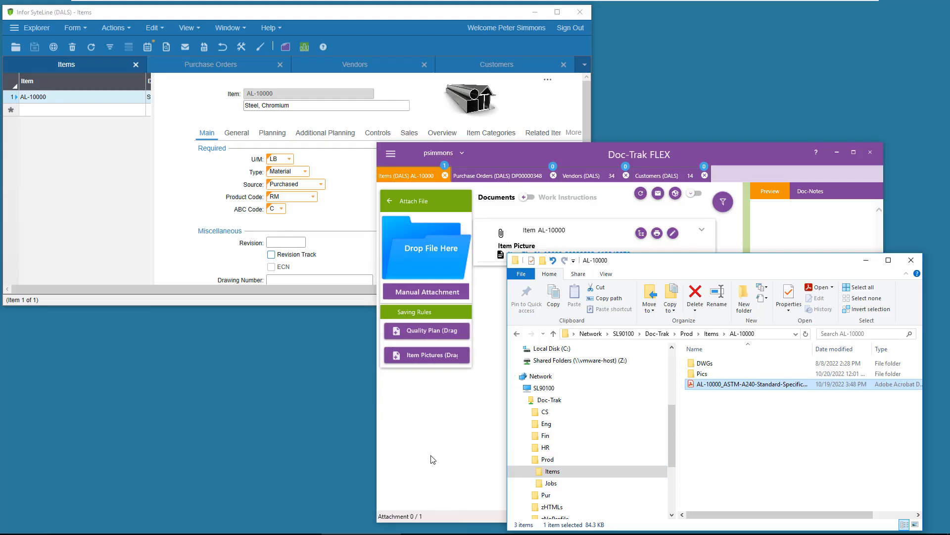
pyautogui.click(458, 284)
pyautogui.click(466, 293)
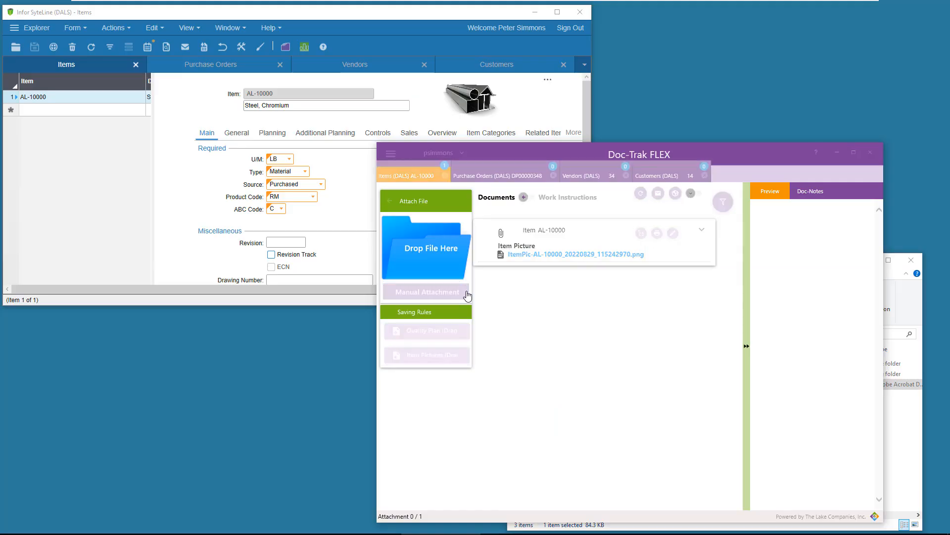
pyautogui.moveTo(640, 151); pyautogui.dragTo(411, 101)
pyautogui.click(486, 273)
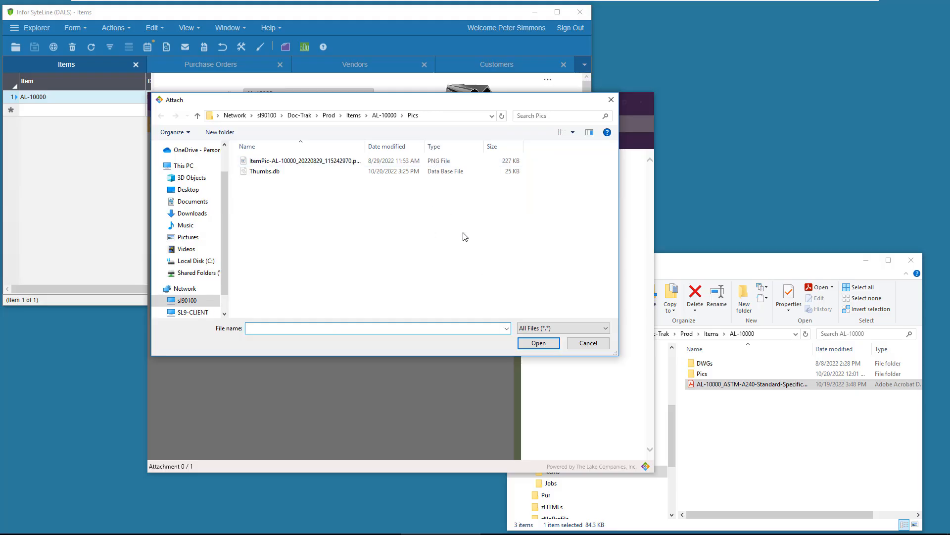
pyautogui.click(588, 343)
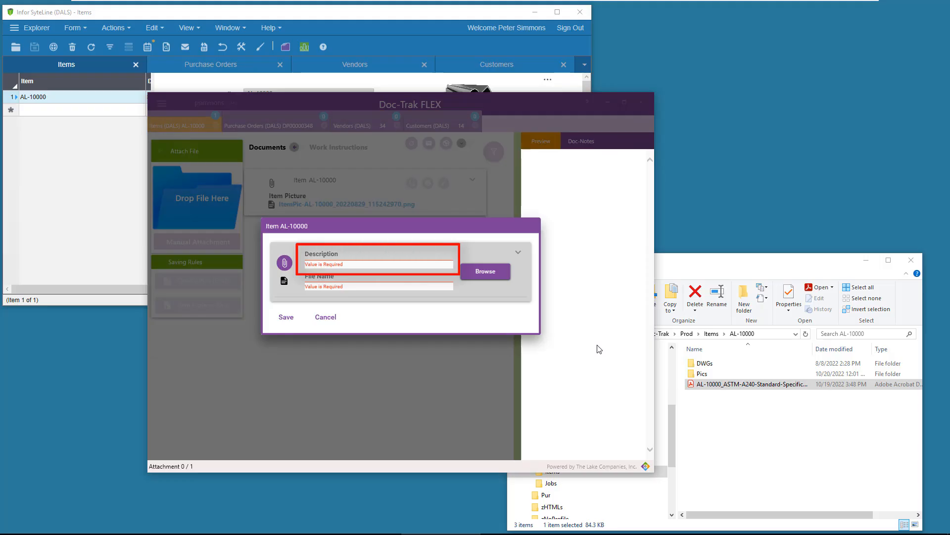
pyautogui.click(326, 317)
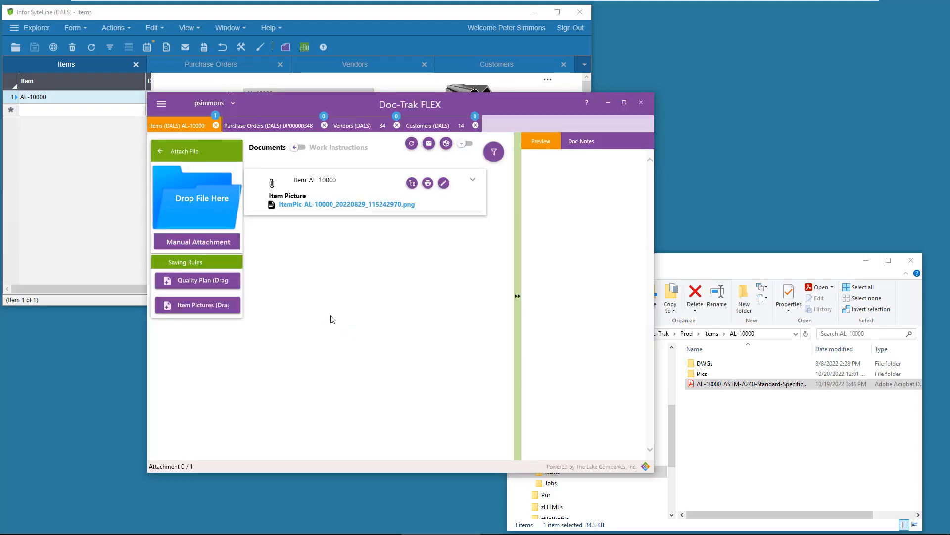
# Step: Attach the ASTM-A240 specification PDF from the network AL-10000 folder to item AL-10000 with the description Spec Sheet
pyautogui.click(794, 459)
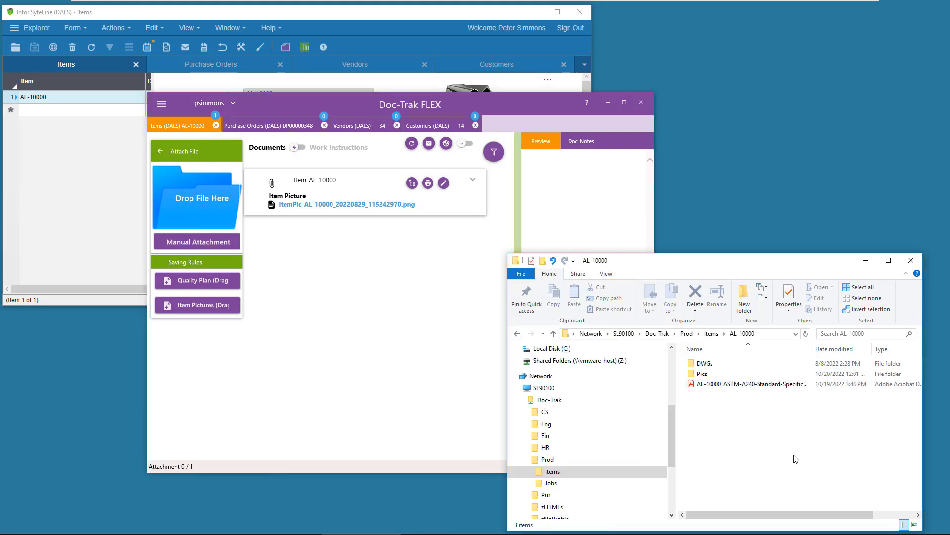
pyautogui.moveTo(844, 389); pyautogui.dragTo(201, 195)
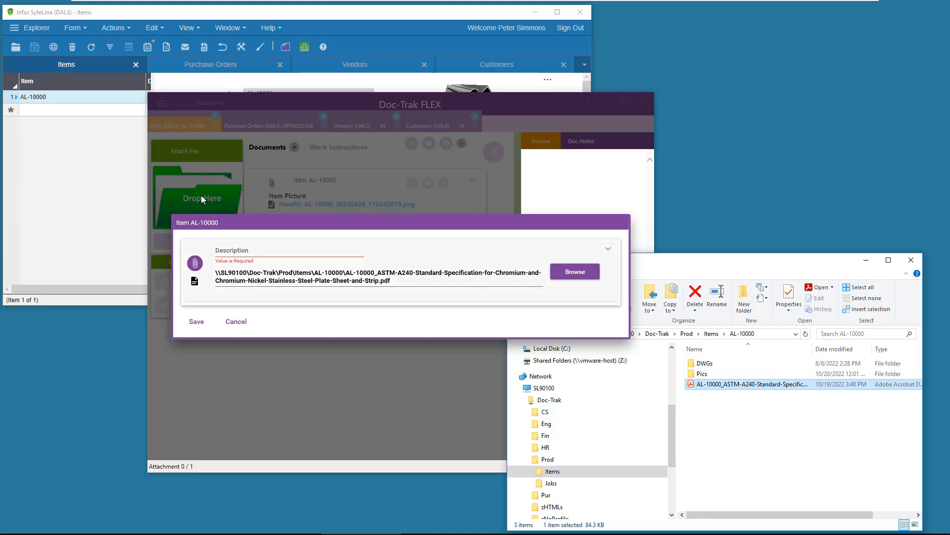
pyautogui.click(257, 245)
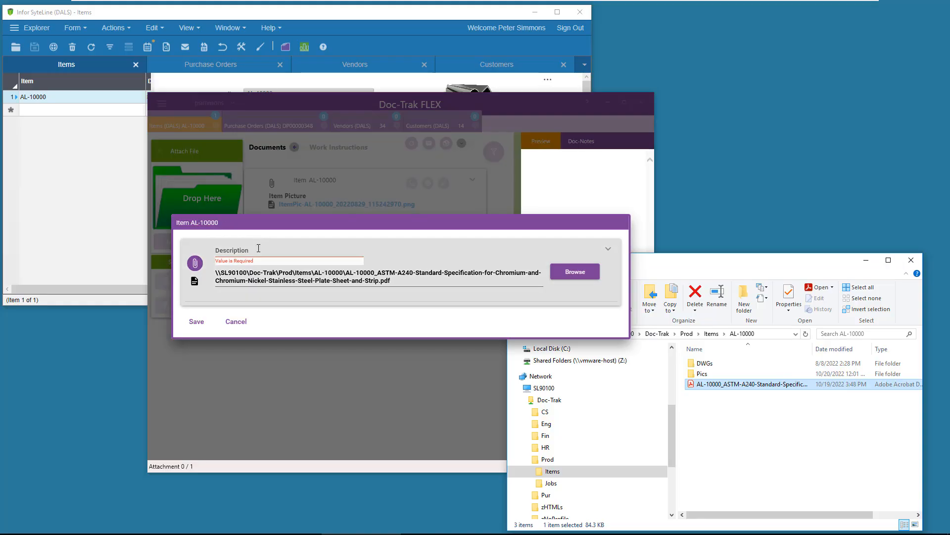
pyautogui.write('s')
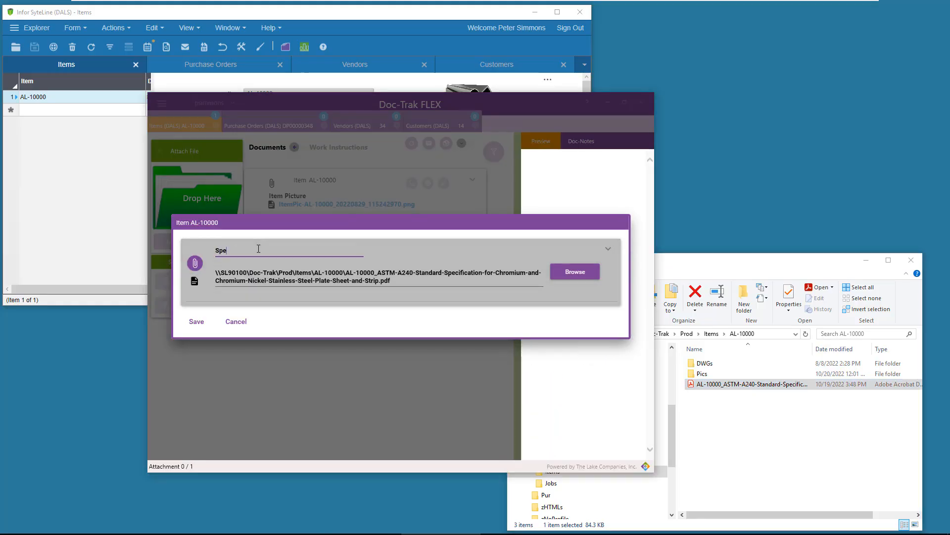
pyautogui.write('pec Sheet')
pyautogui.click(196, 322)
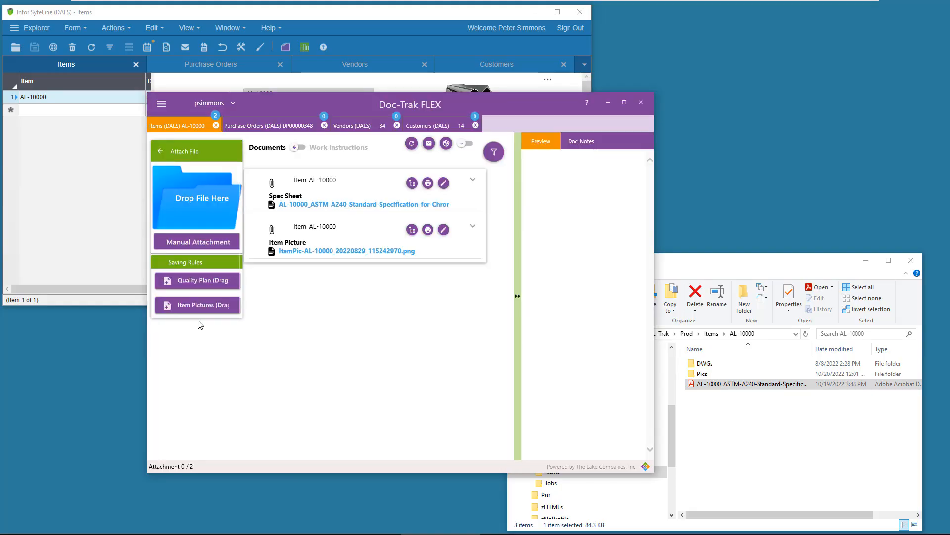
# Step: View the attached Spec Sheet document and its containing folder, closing both after checking them
pyautogui.click(363, 195)
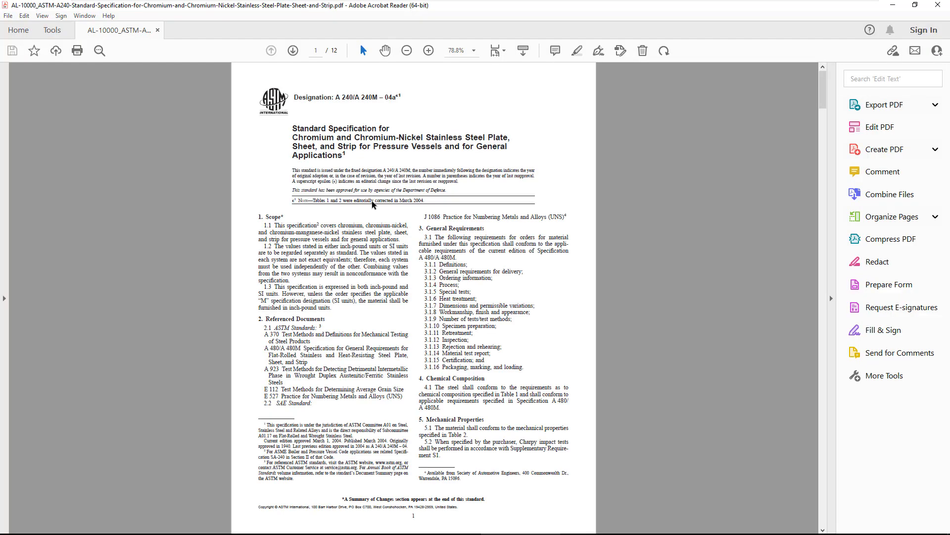
pyautogui.click(938, 5)
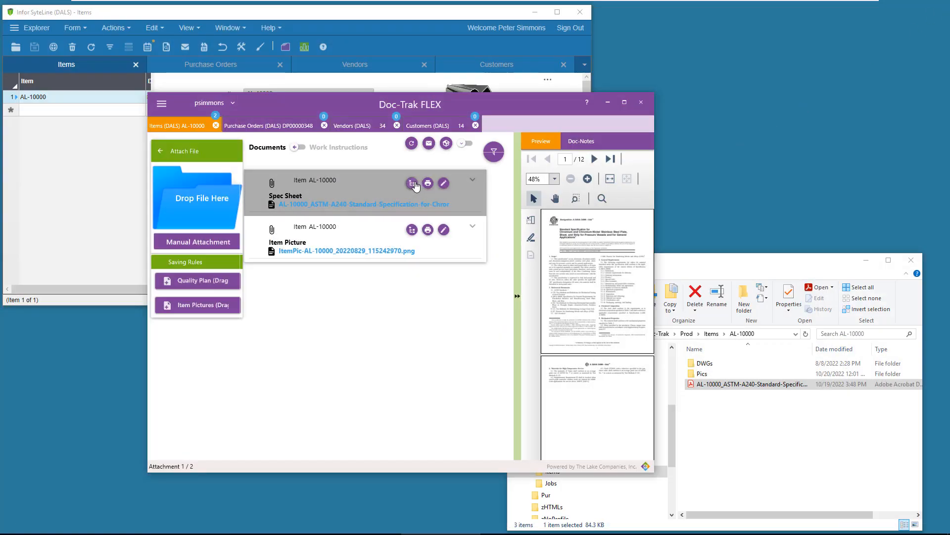
pyautogui.click(413, 183)
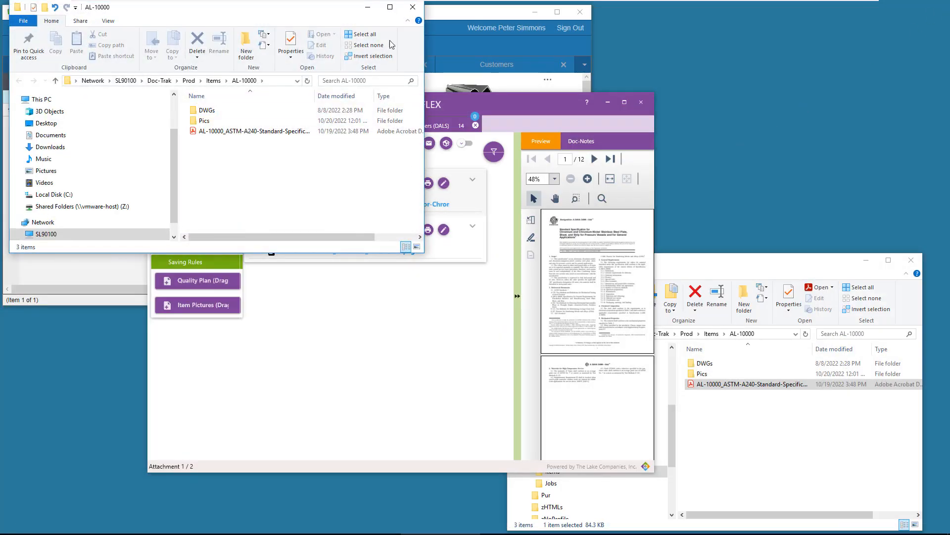
pyautogui.click(413, 7)
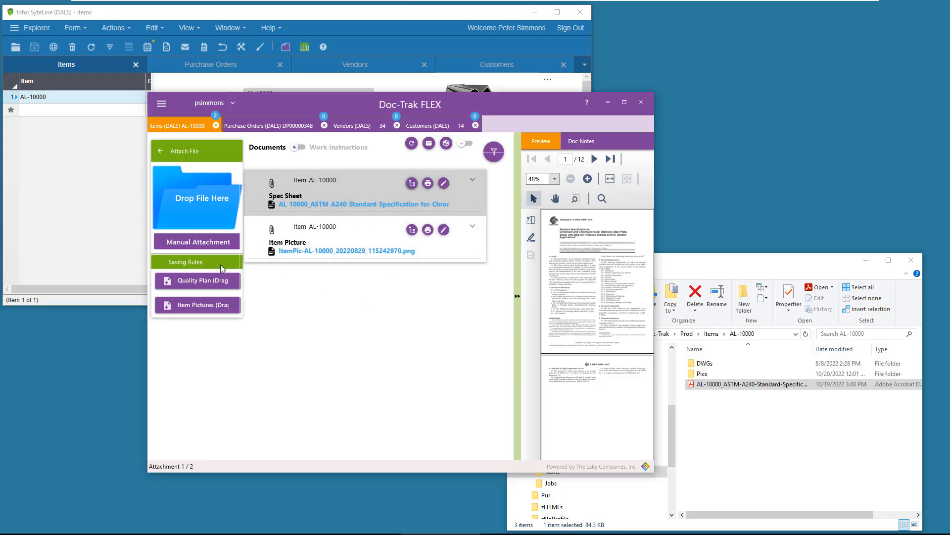
# Step: View Progressive Cycles Purchasing Procedures.pdf from the Temp folder and close it
pyautogui.click(119, 233)
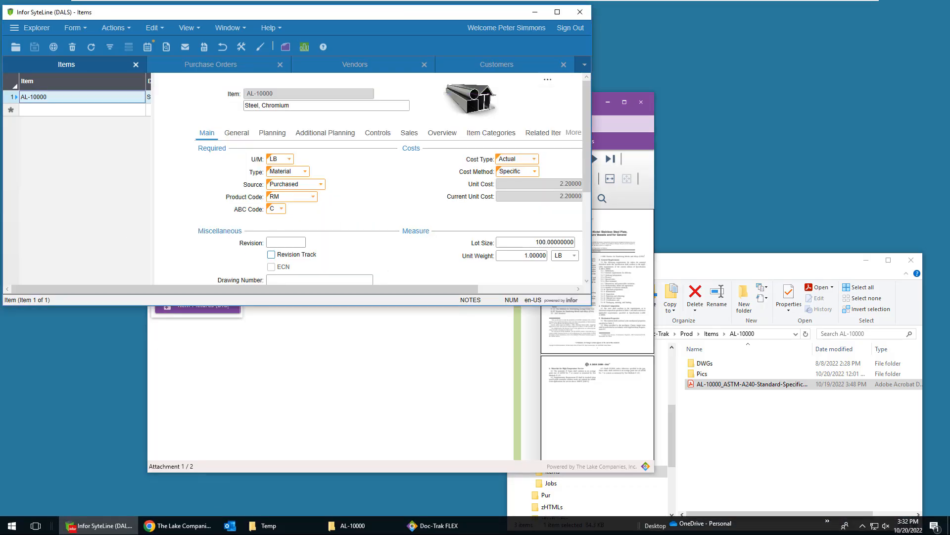
pyautogui.click(277, 529)
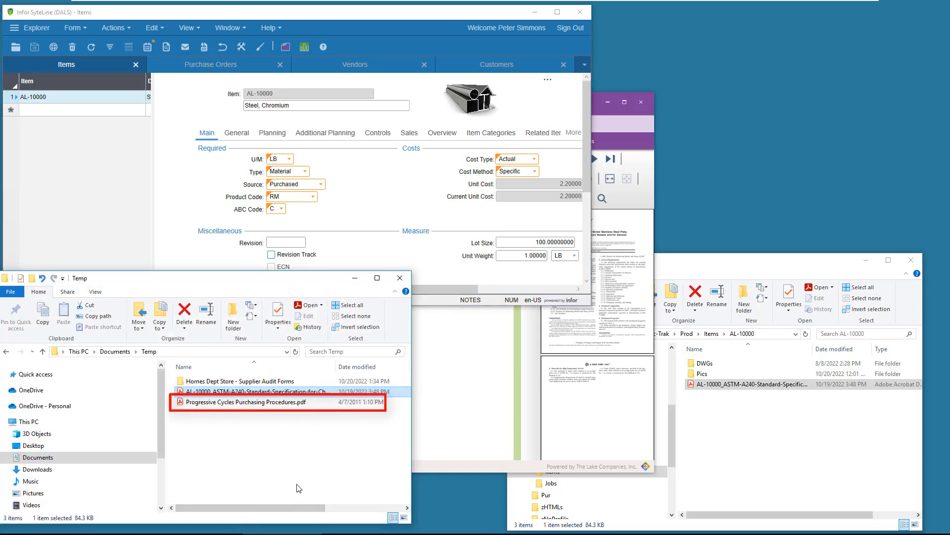
pyautogui.doubleClick(247, 402)
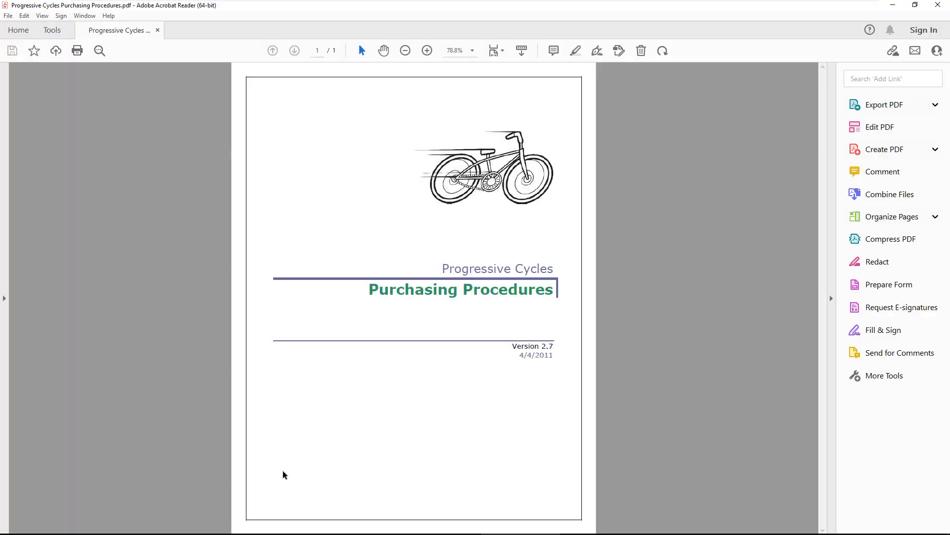
pyautogui.click(940, 6)
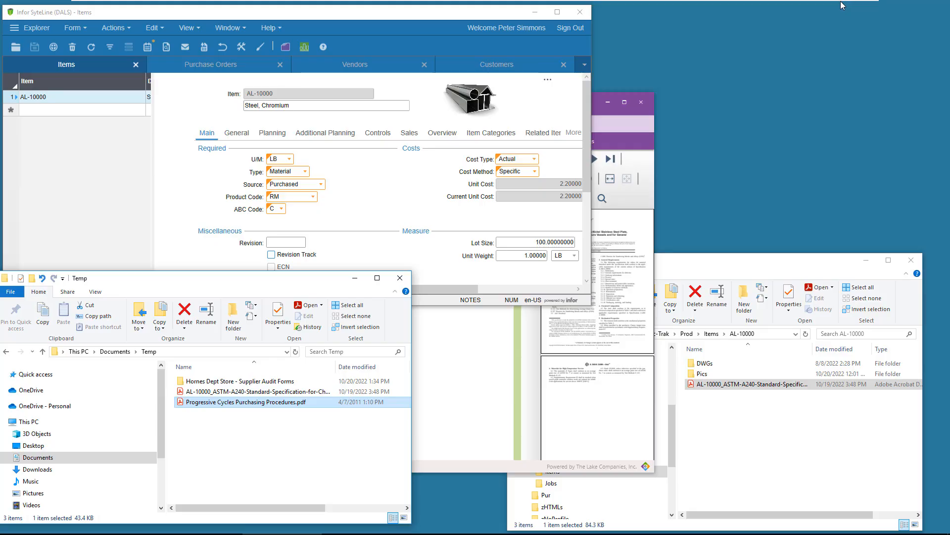
# Step: Copy Progressive Cycles Purchasing Procedures.pdf from the Temp folder into the Pur folder of the Doc-Trak network share
pyautogui.click(755, 267)
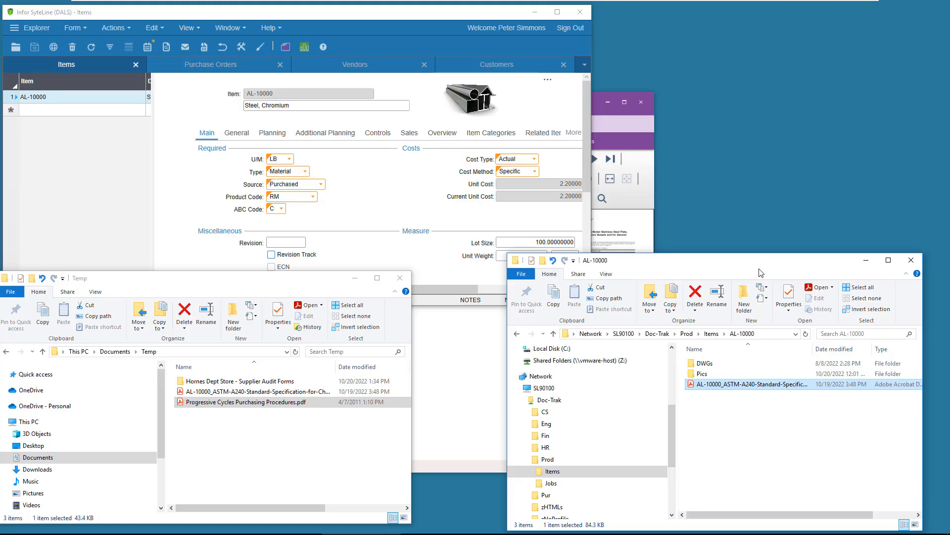
pyautogui.click(546, 495)
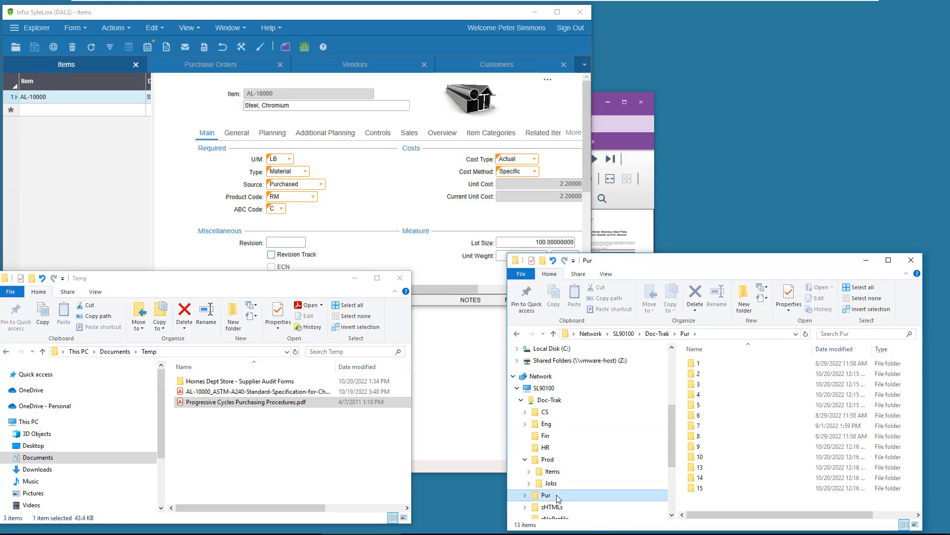
pyautogui.click(269, 401)
pyautogui.moveTo(269, 402); pyautogui.dragTo(750, 502)
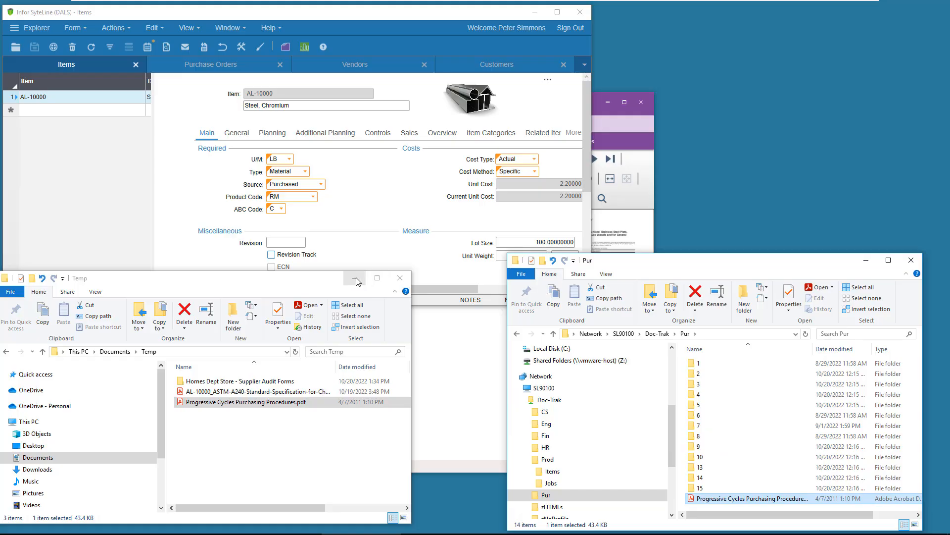
pyautogui.click(400, 277)
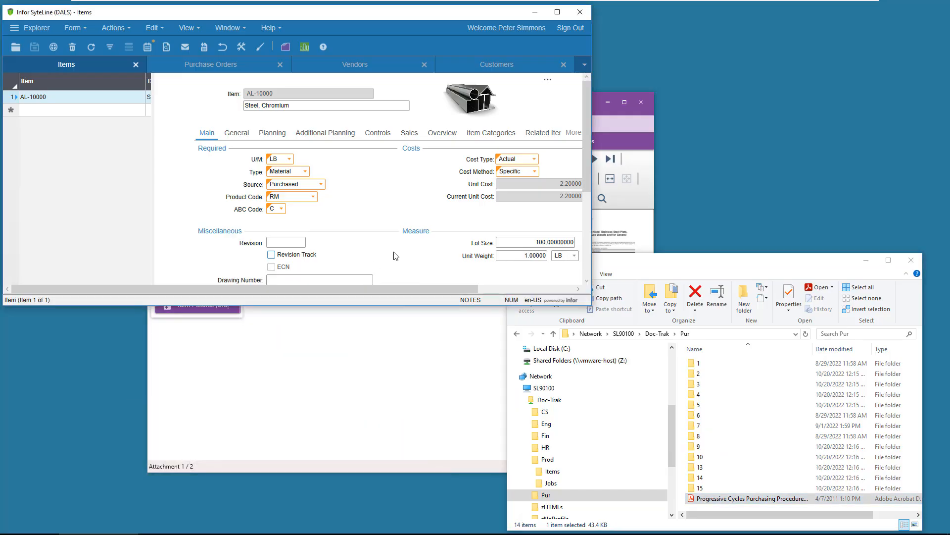
# Step: Add Progressive Cycles Purchasing Procedures.pdf from the Pur folder as an attachment on the current purchase order, described as Purchasing Procedures
pyautogui.click(237, 65)
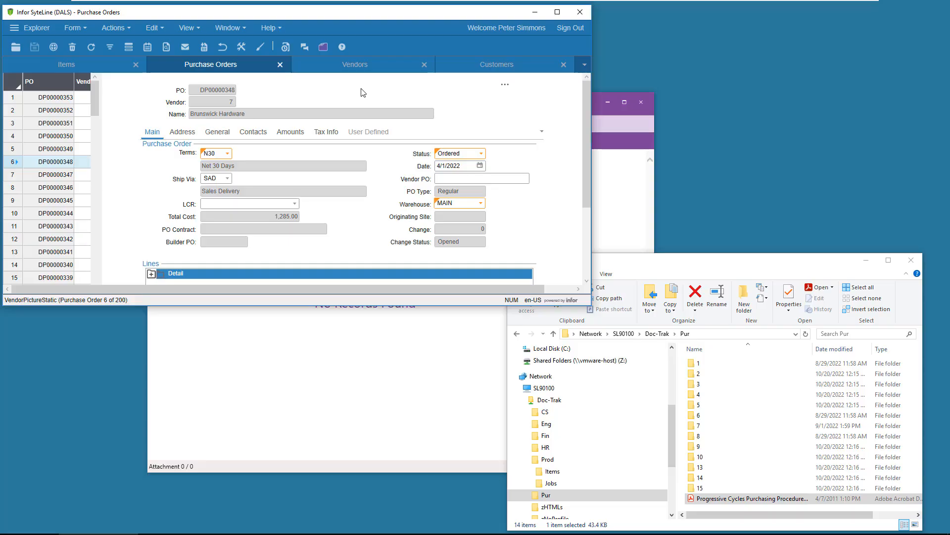
pyautogui.click(420, 361)
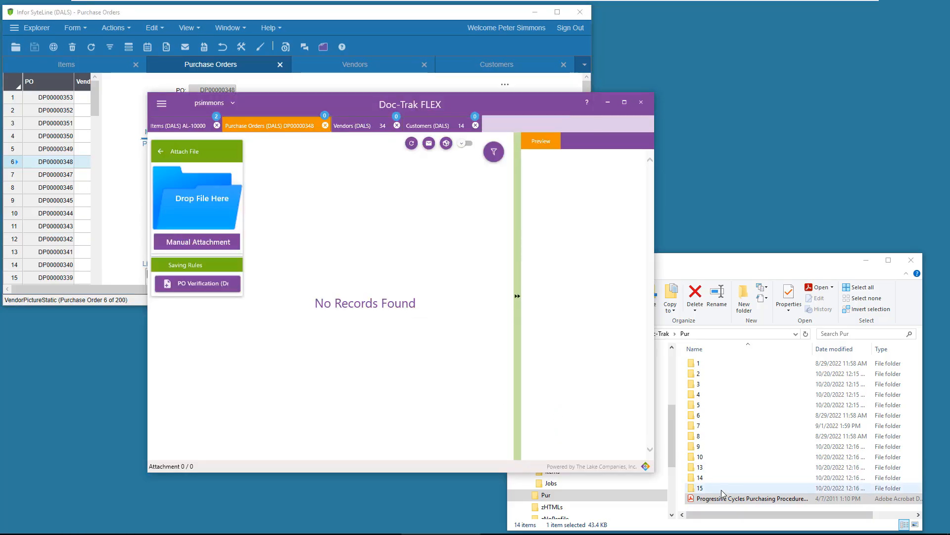
pyautogui.moveTo(728, 499); pyautogui.dragTo(218, 203)
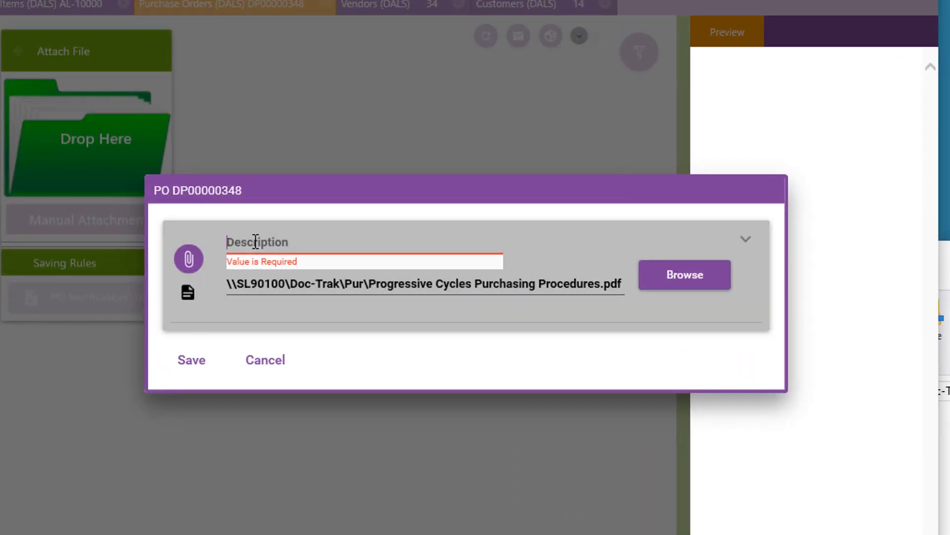
pyautogui.write('Purchasing')
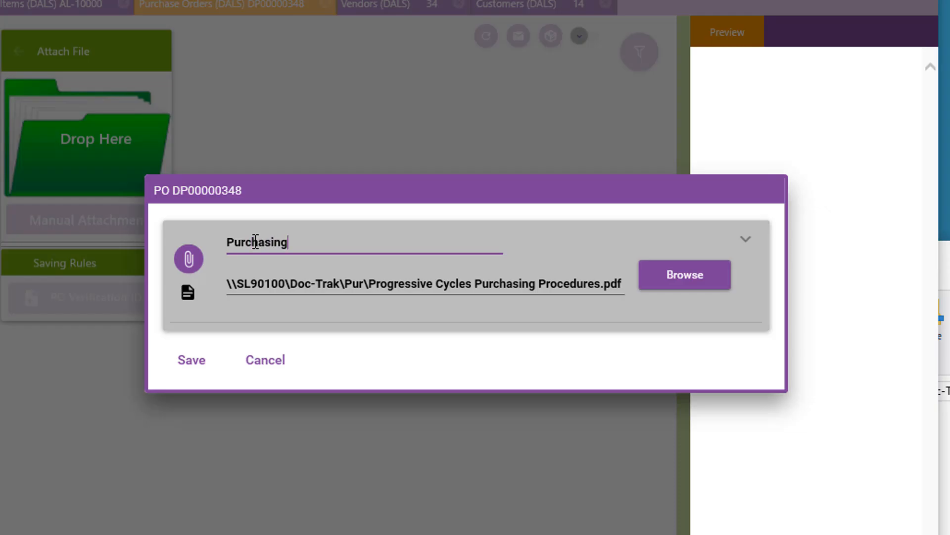
pyautogui.write(' Procedures')
pyautogui.press('Tab')
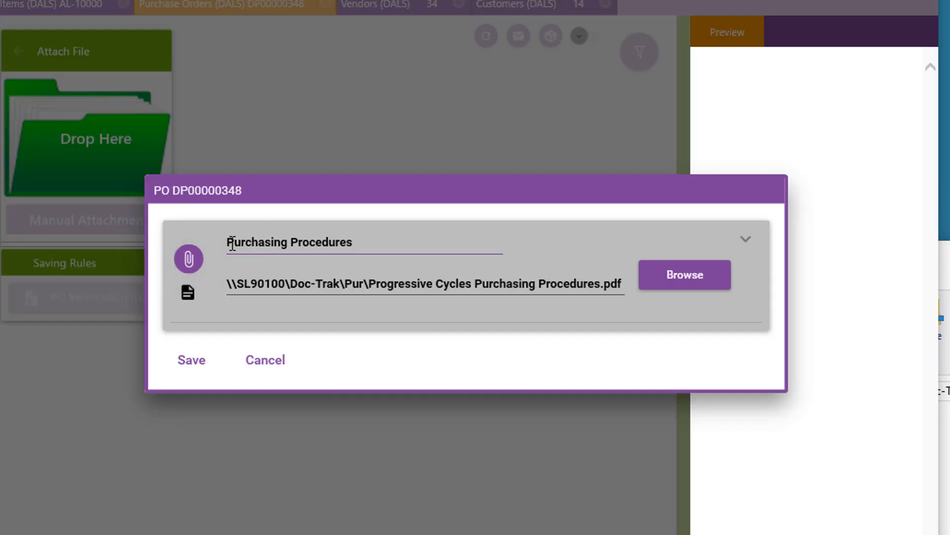
# Step: Switch the Purchasing Procedures attachment from the single record to all purchase orders, save it and preview the document
pyautogui.click(187, 259)
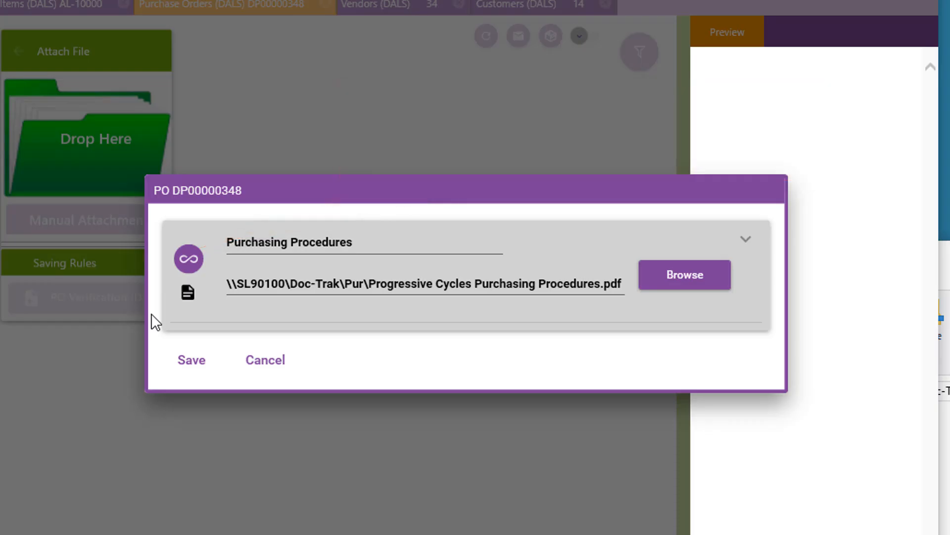
pyautogui.click(188, 361)
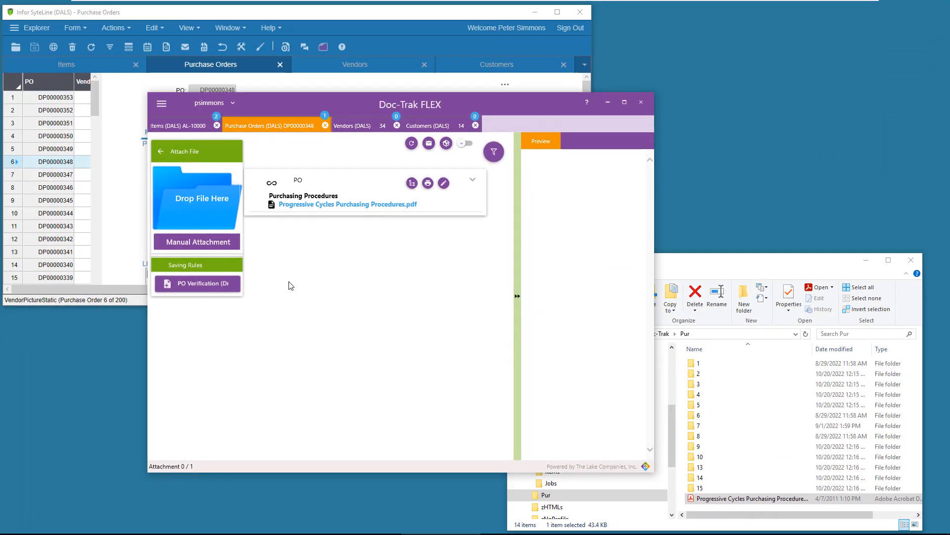
pyautogui.click(342, 196)
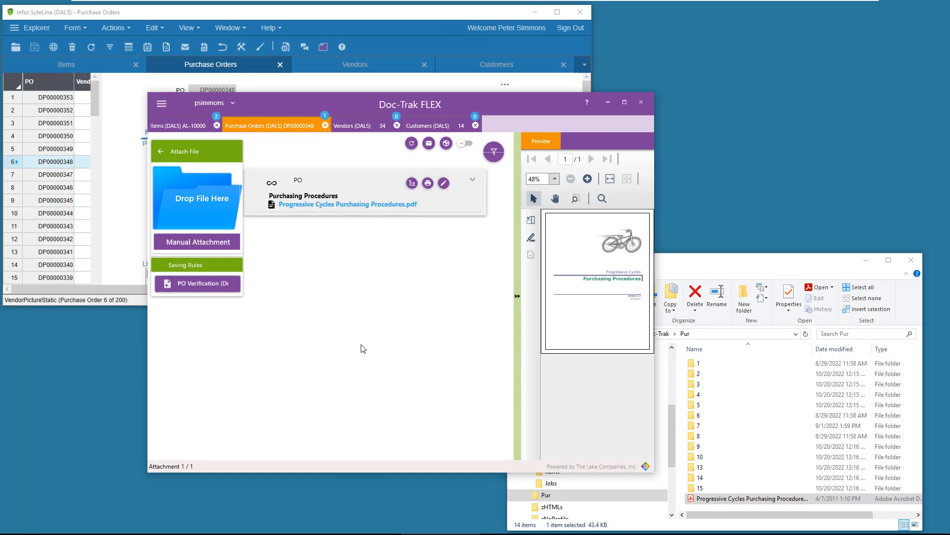
# Step: Check the shared Purchasing Procedures attachment on the second and third purchase orders in the list and preview the document
pyautogui.click(62, 111)
pyautogui.click(253, 351)
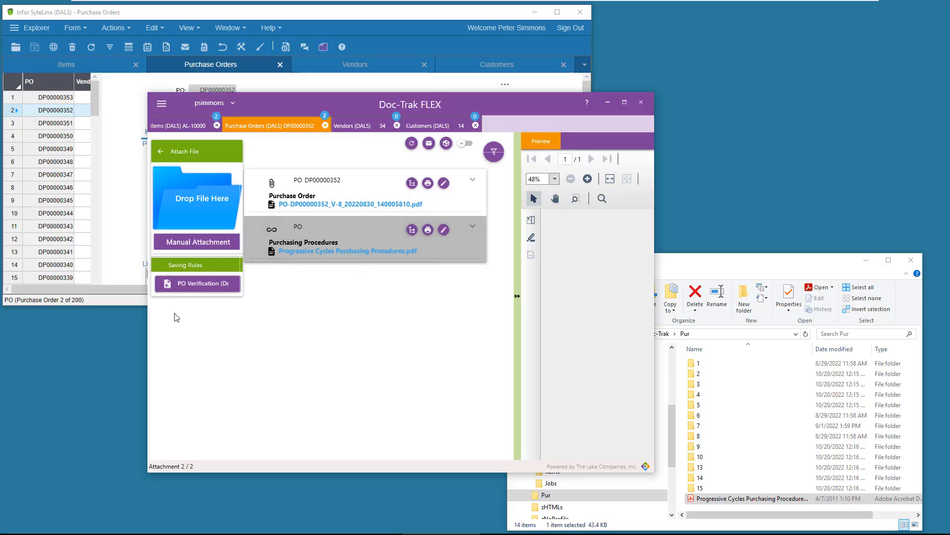
pyautogui.click(285, 358)
pyautogui.click(307, 251)
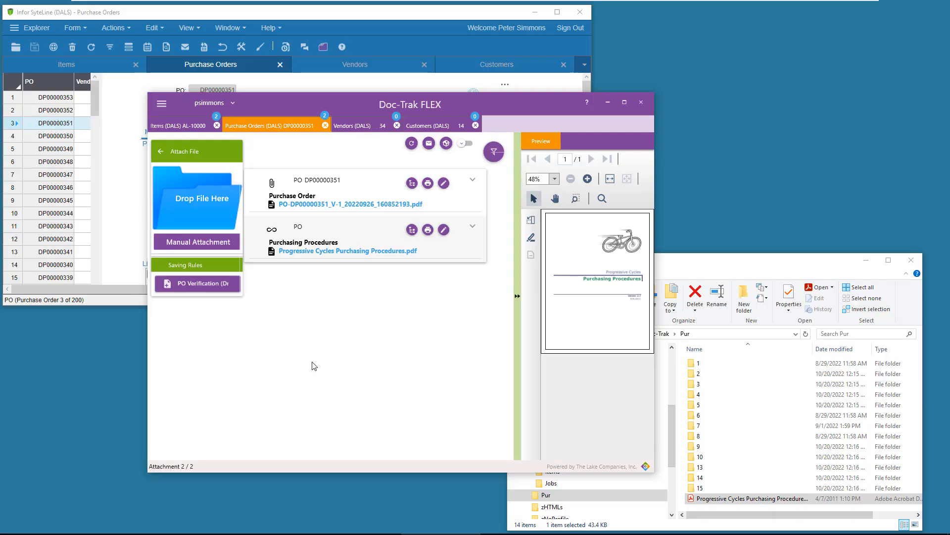
pyautogui.click(131, 251)
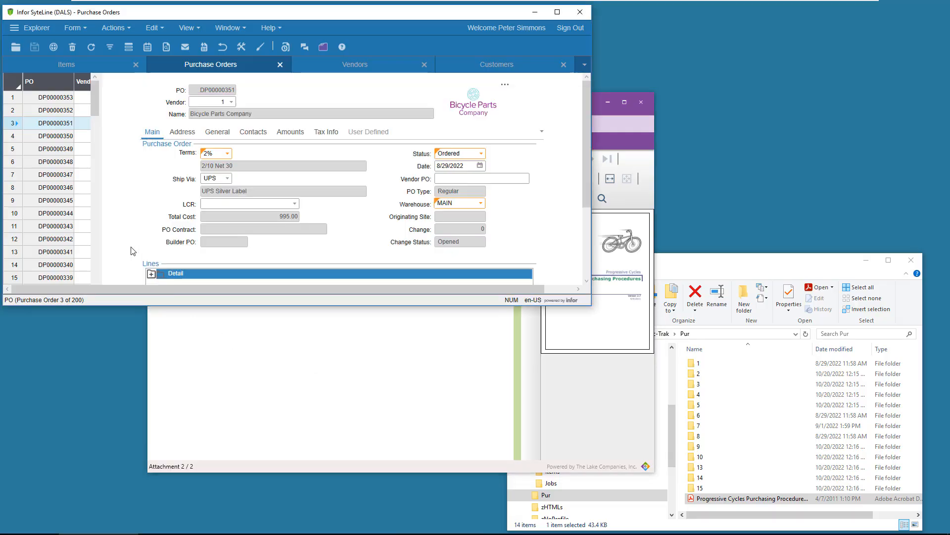
pyautogui.click(354, 65)
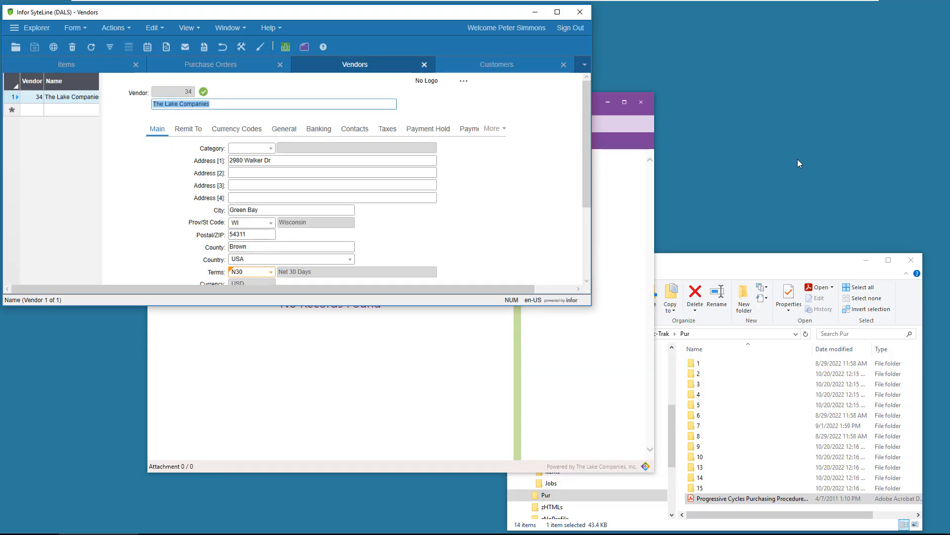
pyautogui.moveTo(282, 533)
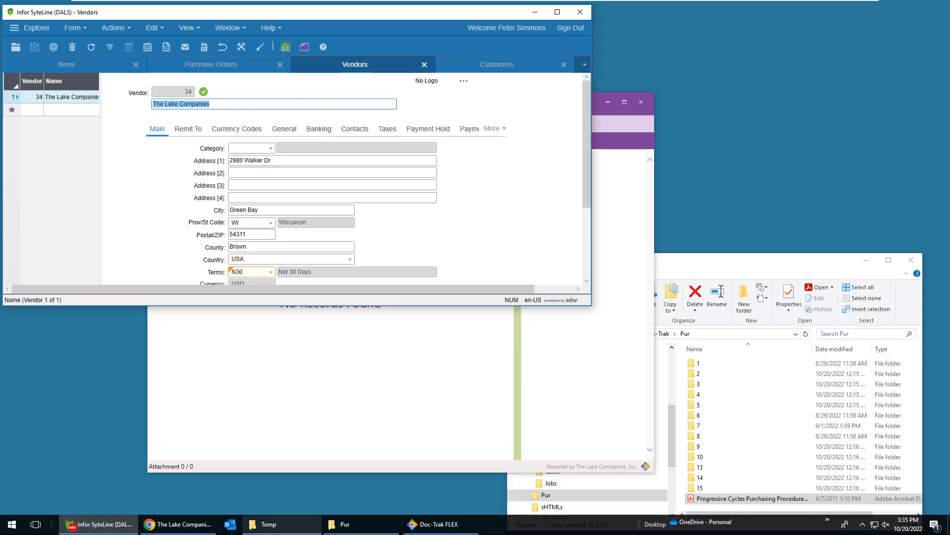
pyautogui.click(165, 529)
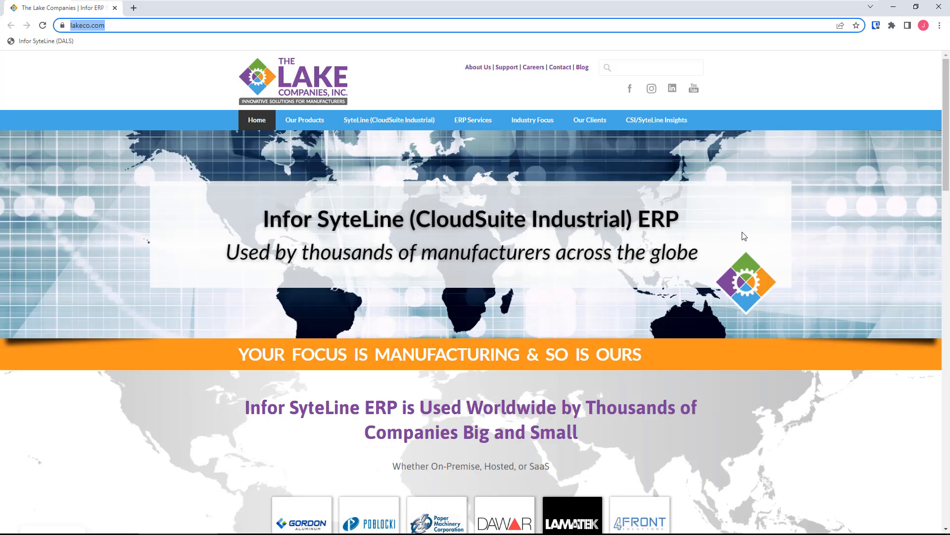
pyautogui.click(384, 24)
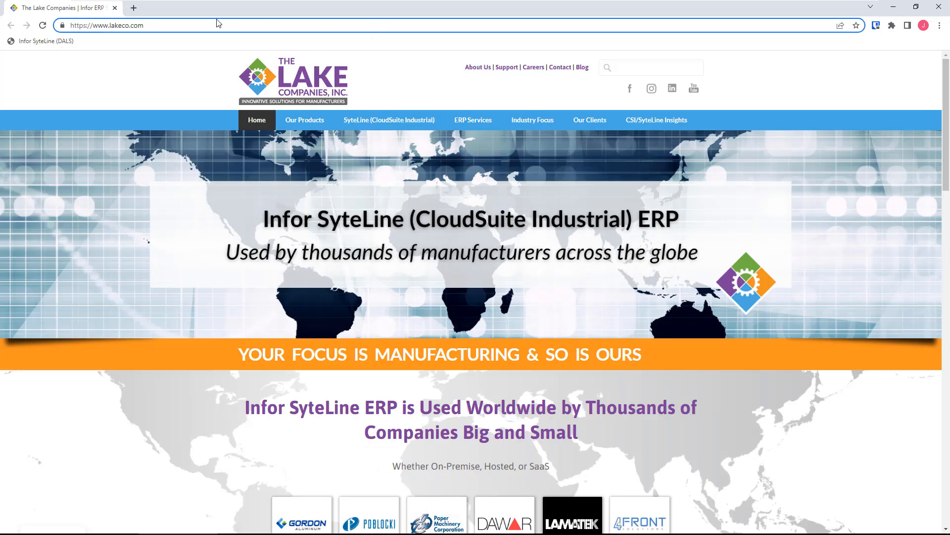
pyautogui.hotkey('ctrl', 'a')
pyautogui.hotkey('ctrl', 'c')
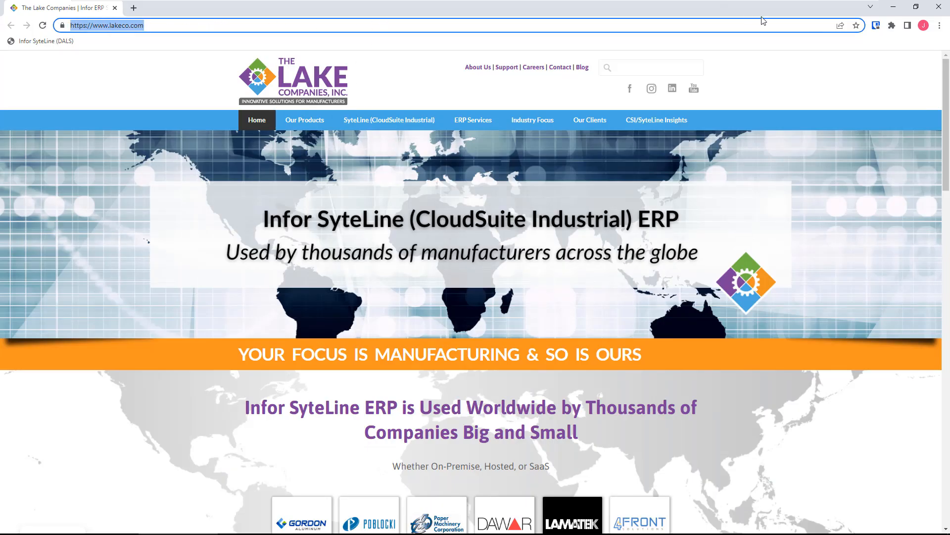
pyautogui.click(893, 9)
pyautogui.click(476, 387)
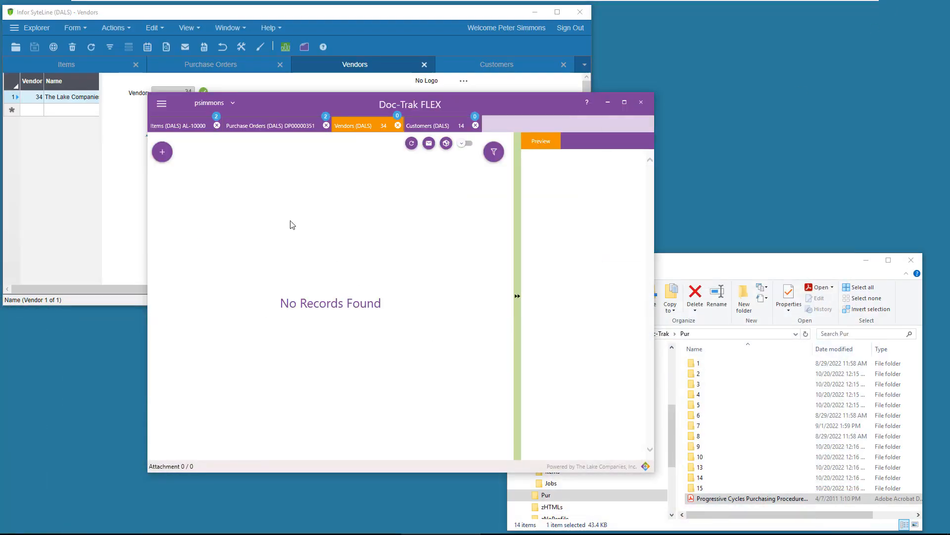
pyautogui.click(162, 151)
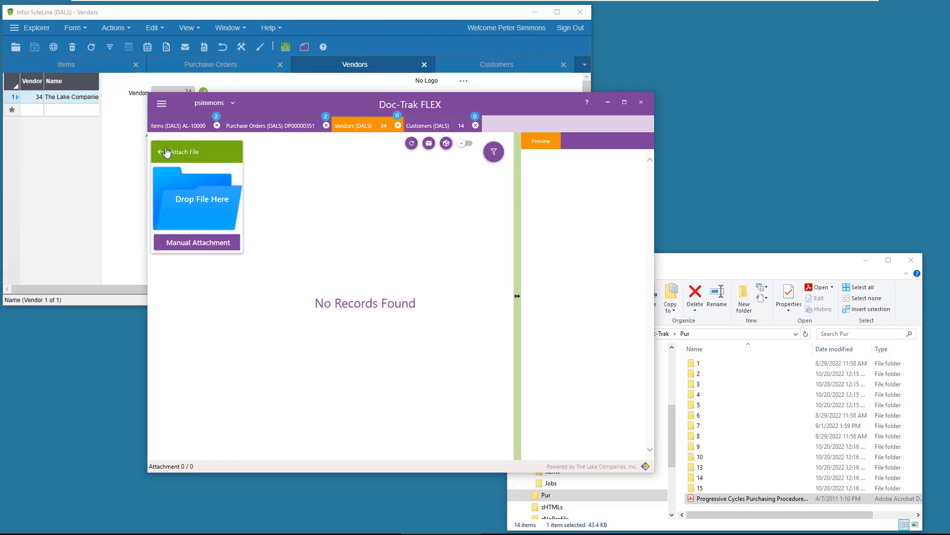
pyautogui.click(202, 250)
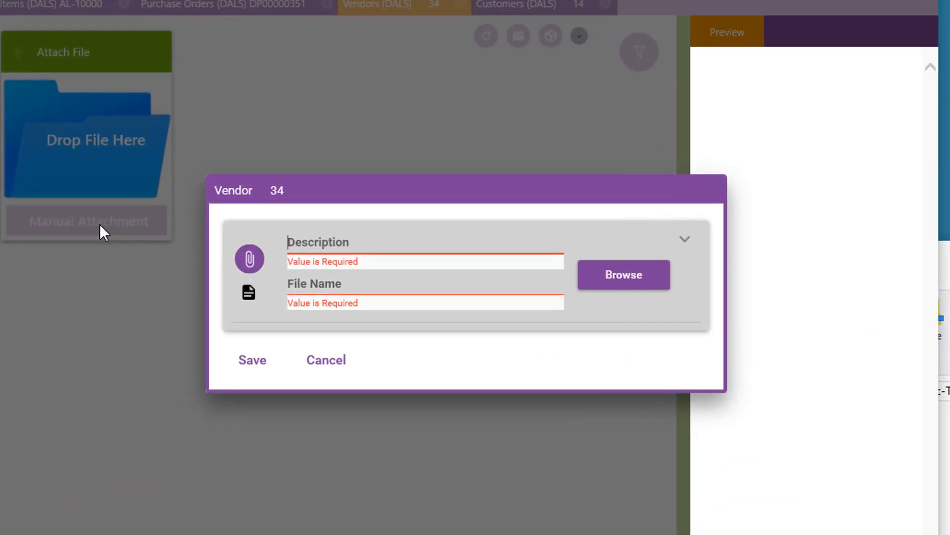
pyautogui.write('V')
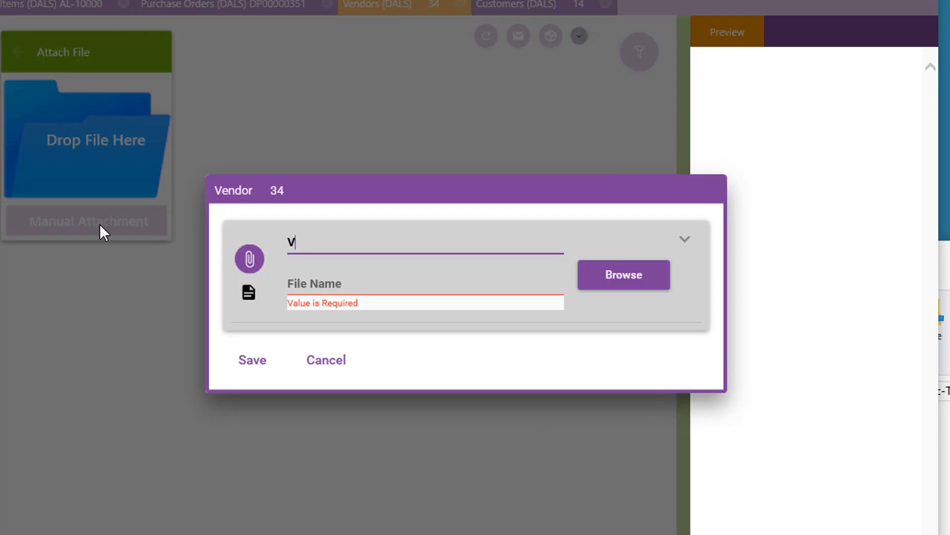
pyautogui.write('endor Website')
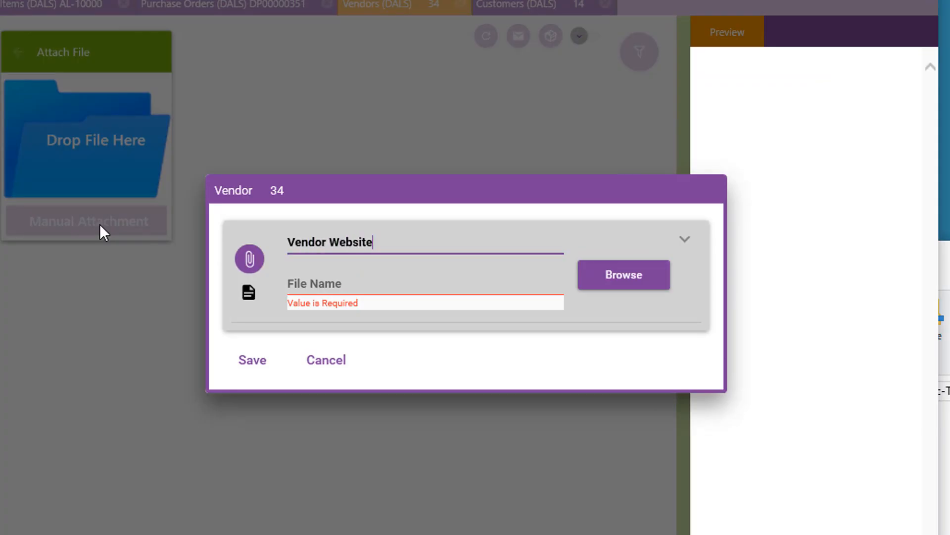
pyautogui.click(299, 280)
pyautogui.rightClick(318, 280)
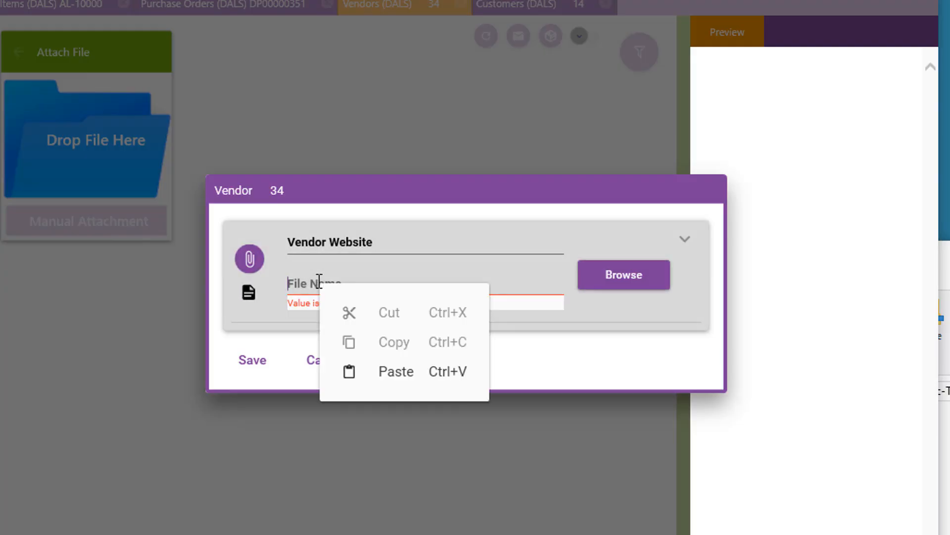
pyautogui.click(415, 369)
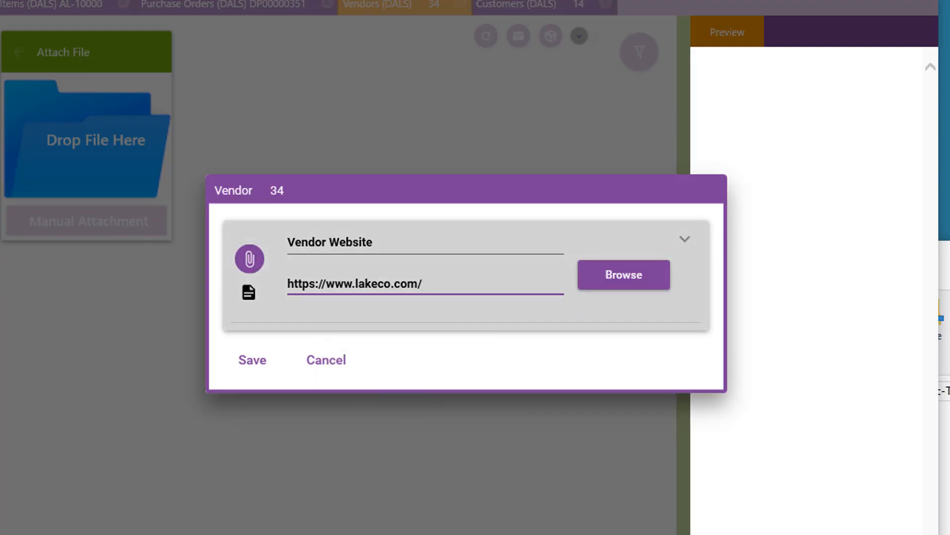
pyautogui.click(252, 361)
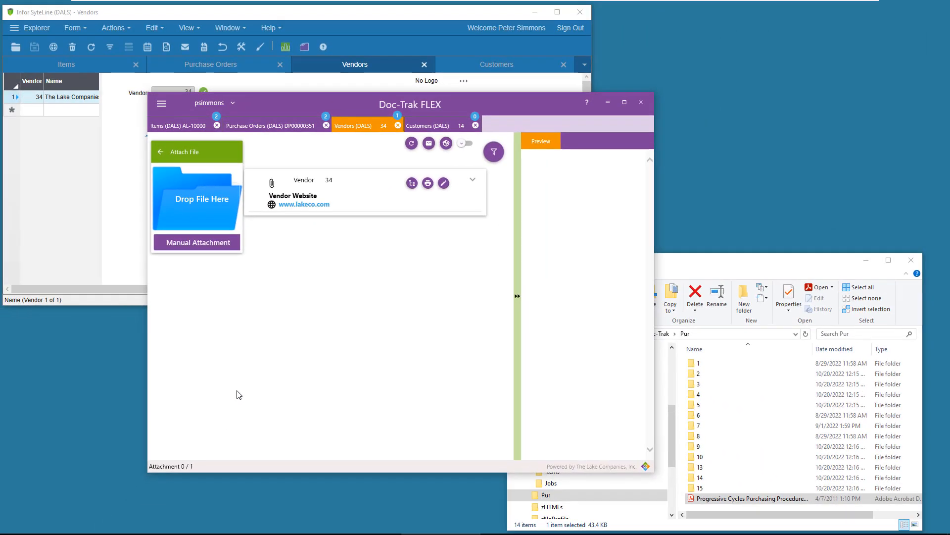
# Step: Preview the Vendor Website attachment, open its link in the browser and return to Doc-Trak FLEX
pyautogui.click(317, 188)
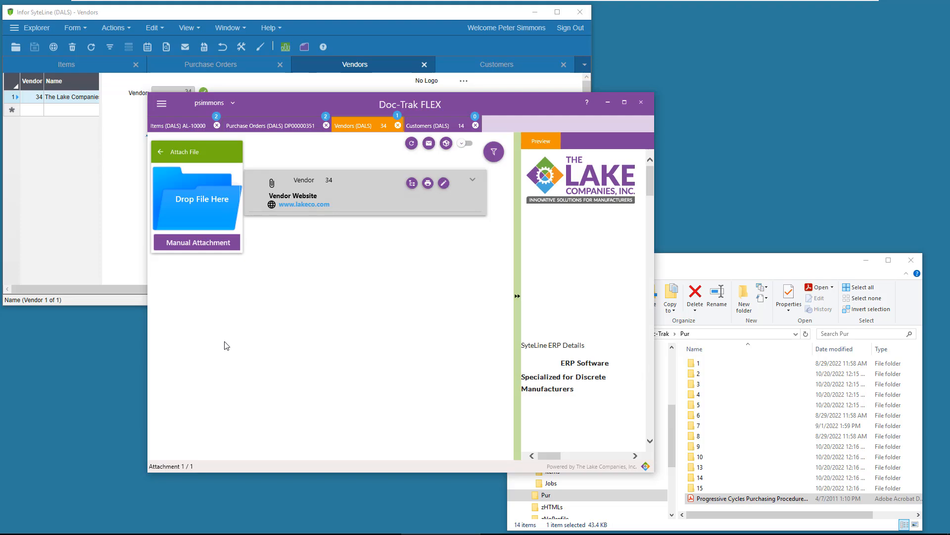
pyautogui.click(314, 202)
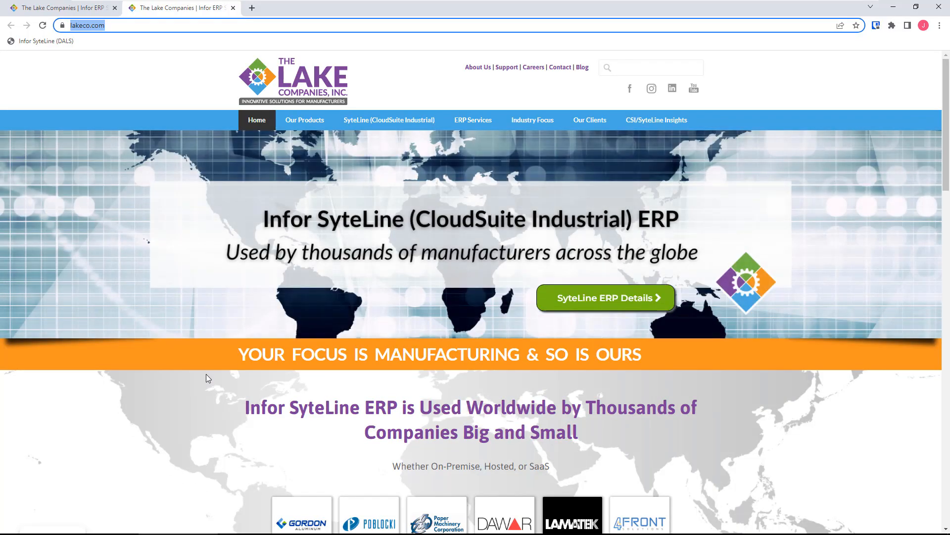
pyautogui.click(893, 6)
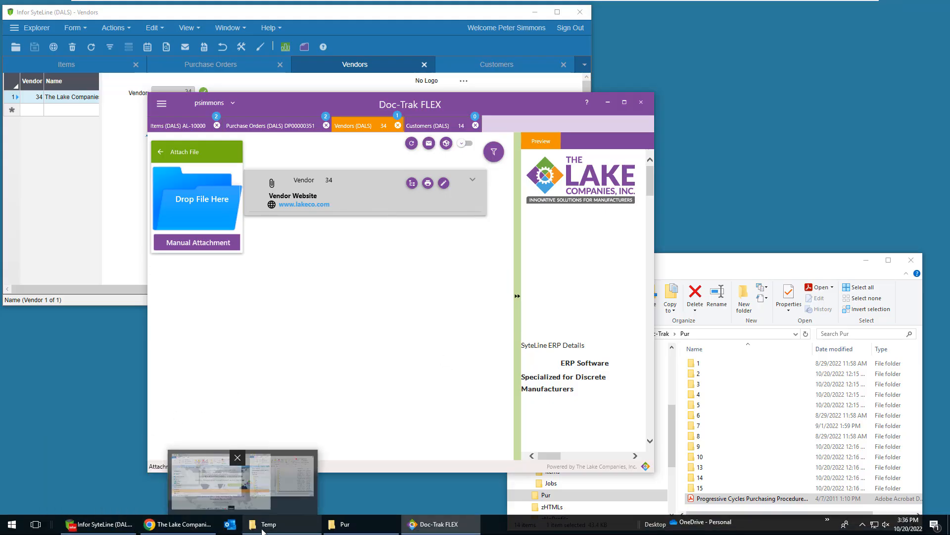
# Step: View the PDF, Excel and Word audit forms in the Temp folder's Hornes Dept Store - Supplier Audit Forms subfolder, closing each one
pyautogui.click(257, 529)
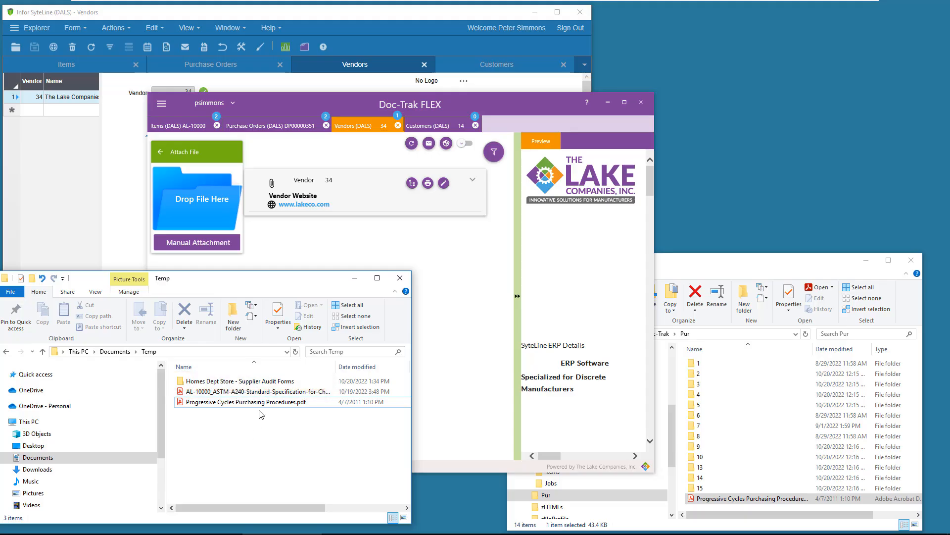
pyautogui.doubleClick(273, 382)
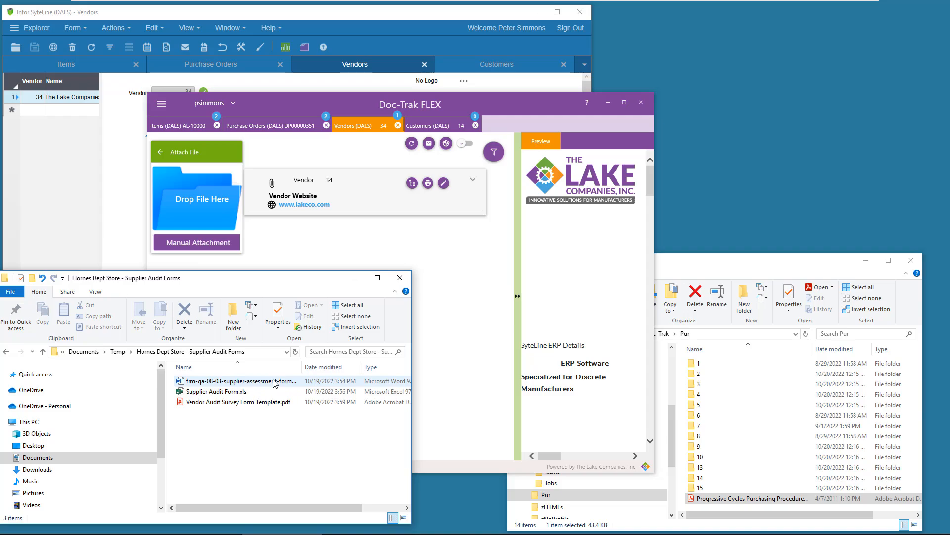
pyautogui.click(272, 402)
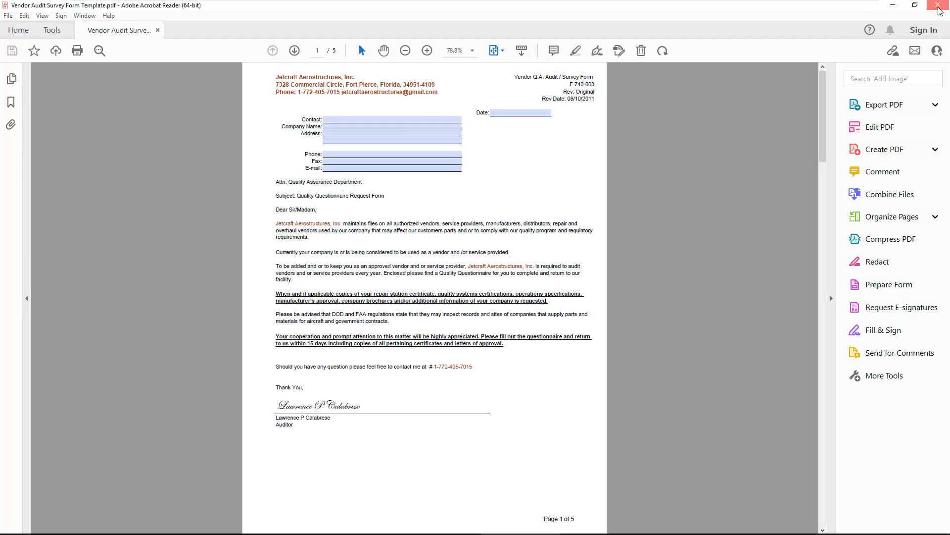
pyautogui.click(939, 10)
pyautogui.doubleClick(264, 392)
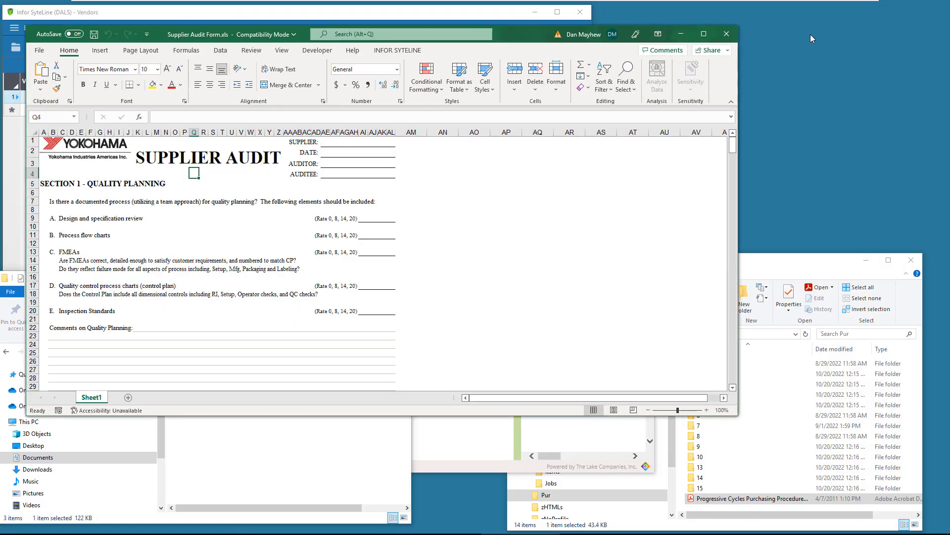
pyautogui.click(726, 33)
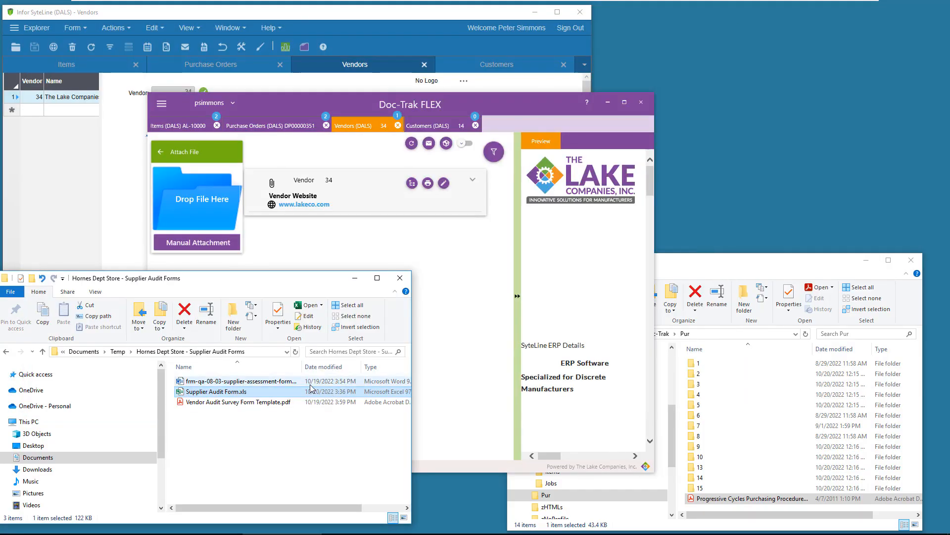
pyautogui.doubleClick(287, 382)
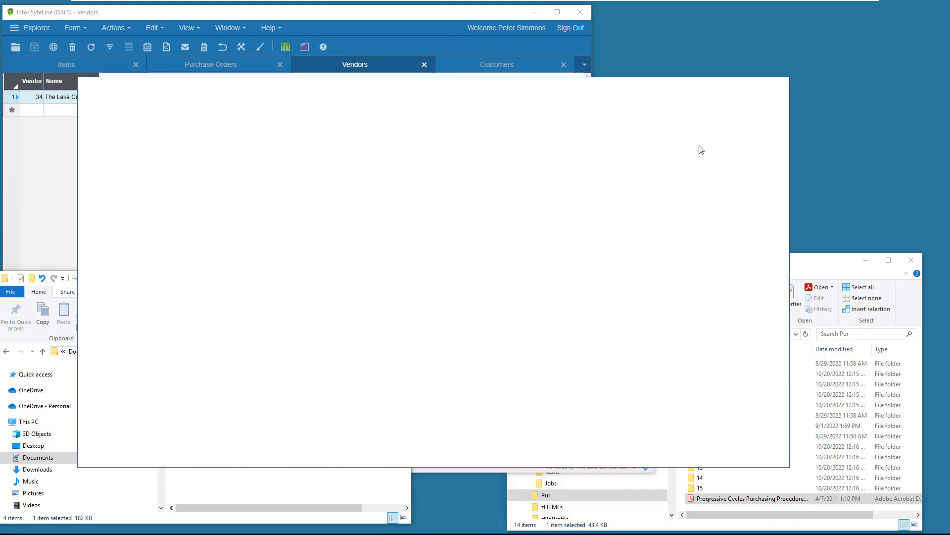
pyautogui.click(316, 445)
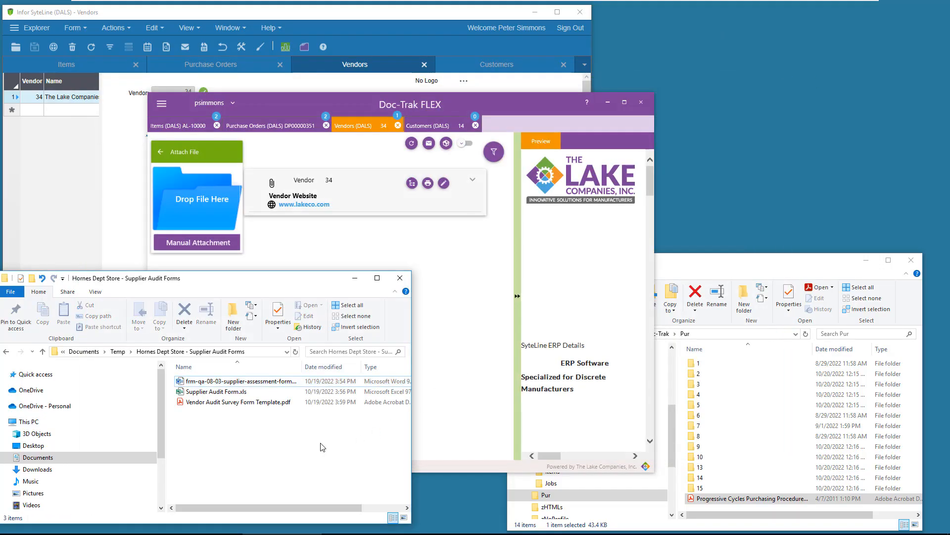
# Step: Copy the Hornes Dept Store - Supplier Audit Forms folder from Temp into the CS\14 folder of the Doc-Trak network share
pyautogui.click(790, 261)
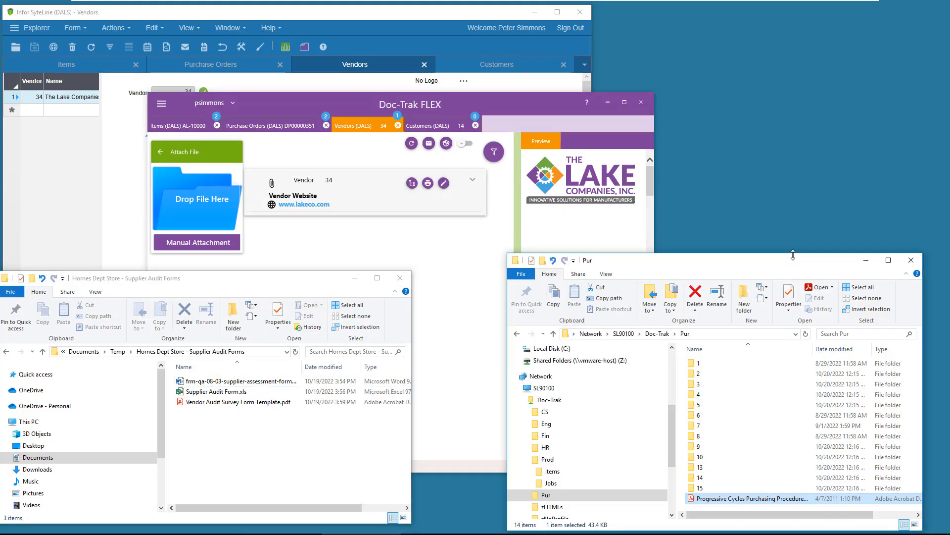
pyautogui.click(545, 412)
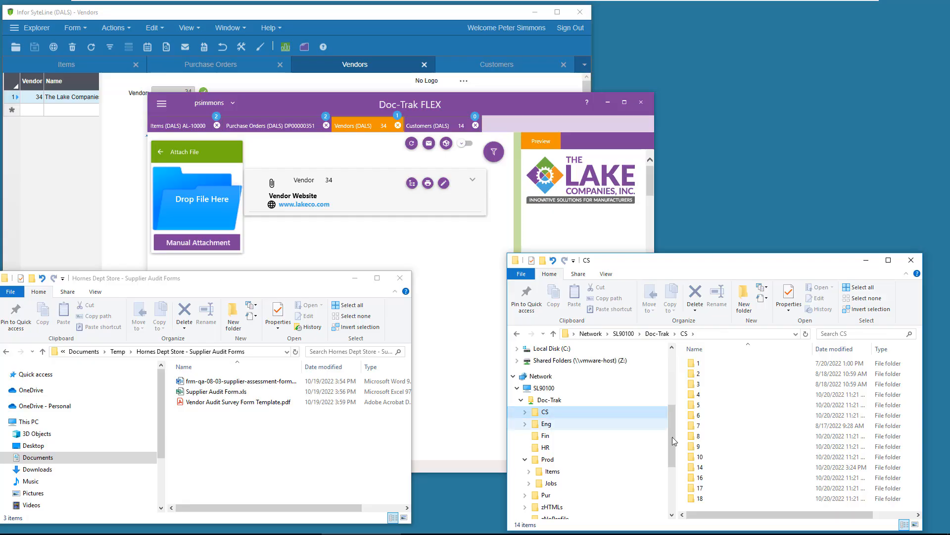
pyautogui.doubleClick(713, 468)
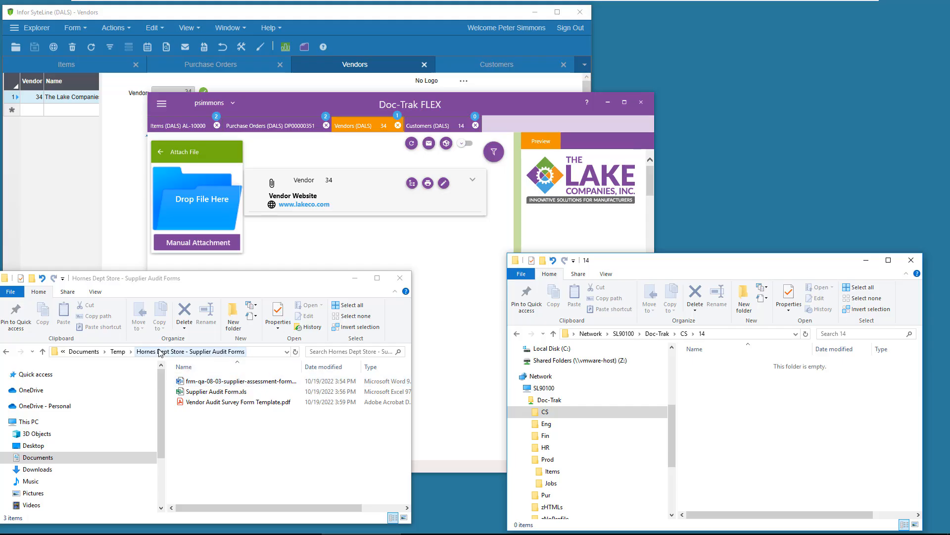
pyautogui.click(118, 351)
pyautogui.moveTo(195, 377); pyautogui.dragTo(794, 423)
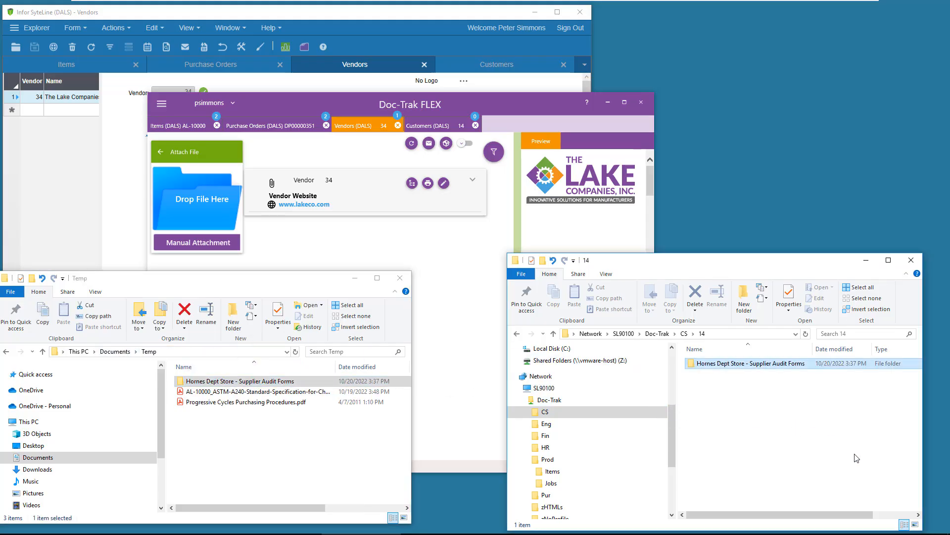
# Step: Copy the network path of the Hornes Dept Store - Supplier Audit Forms folder in CS\14 and close that folder window
pyautogui.doubleClick(863, 365)
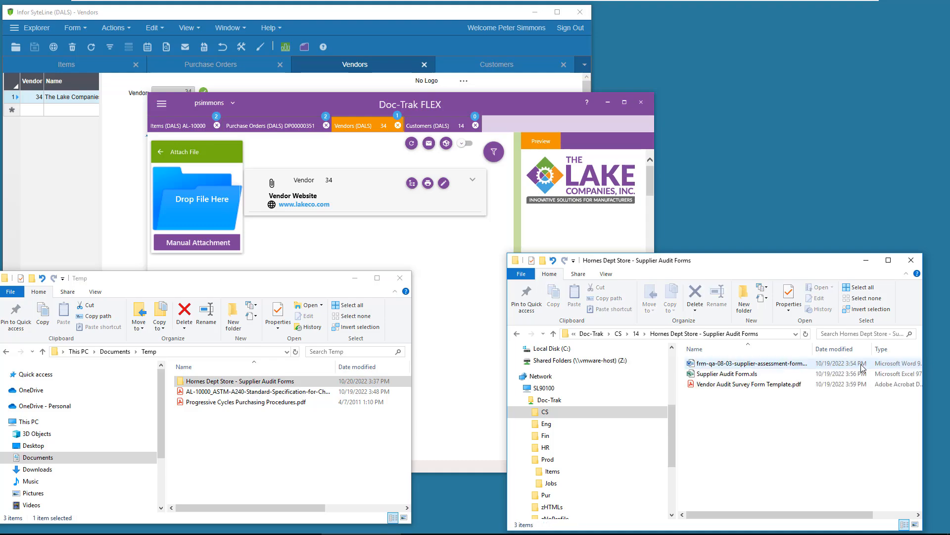
pyautogui.click(764, 335)
pyautogui.rightClick(739, 335)
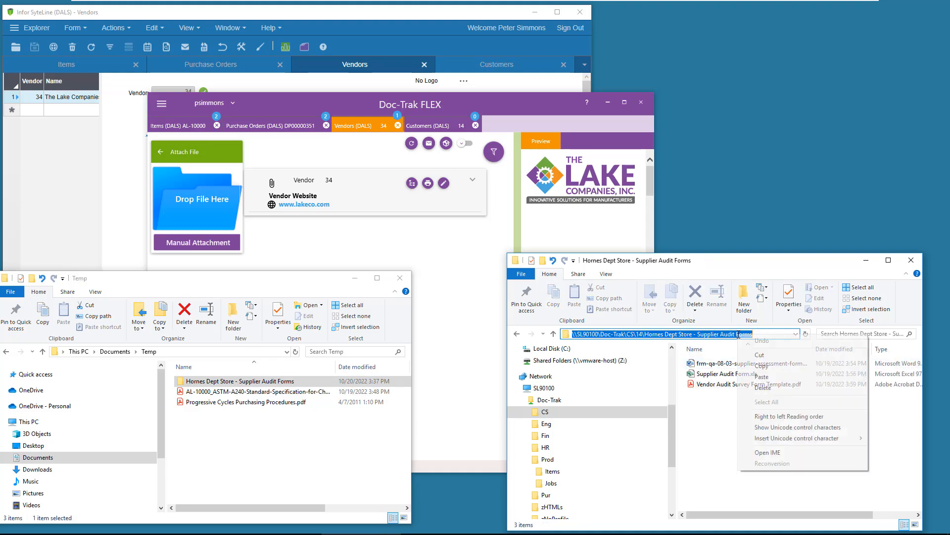
pyautogui.click(773, 367)
pyautogui.click(912, 261)
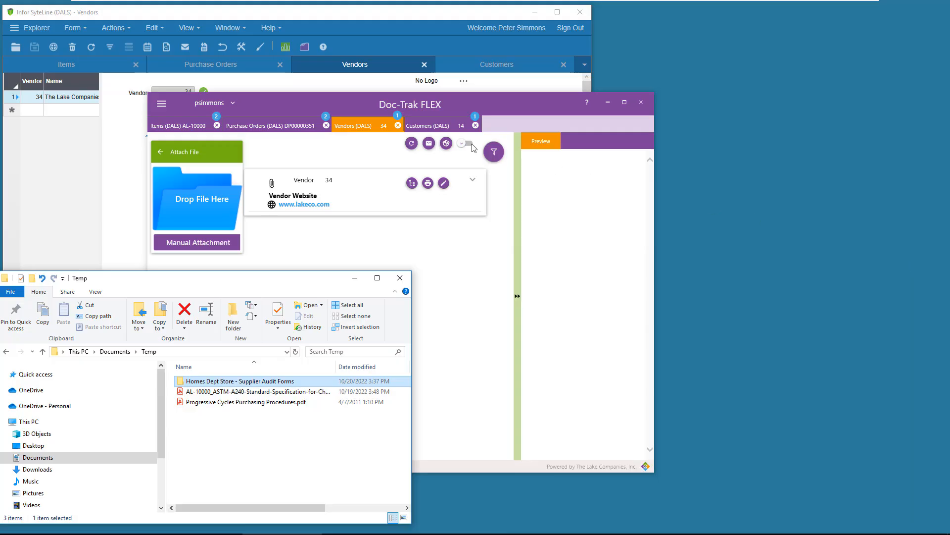
# Step: Show the Hornes Department Store customer record in SyteLine and return to Doc-Trak FLEX for that customer's attachments
pyautogui.click(134, 214)
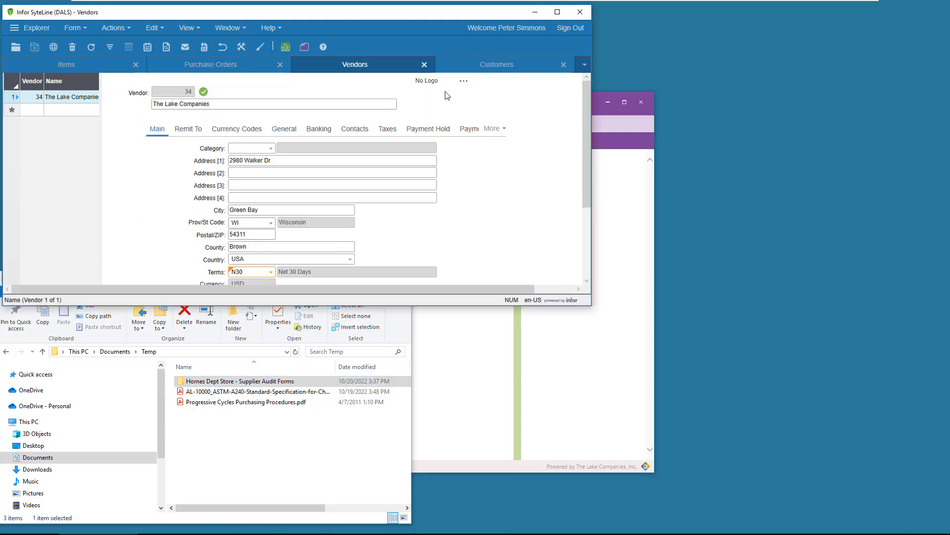
pyautogui.click(487, 66)
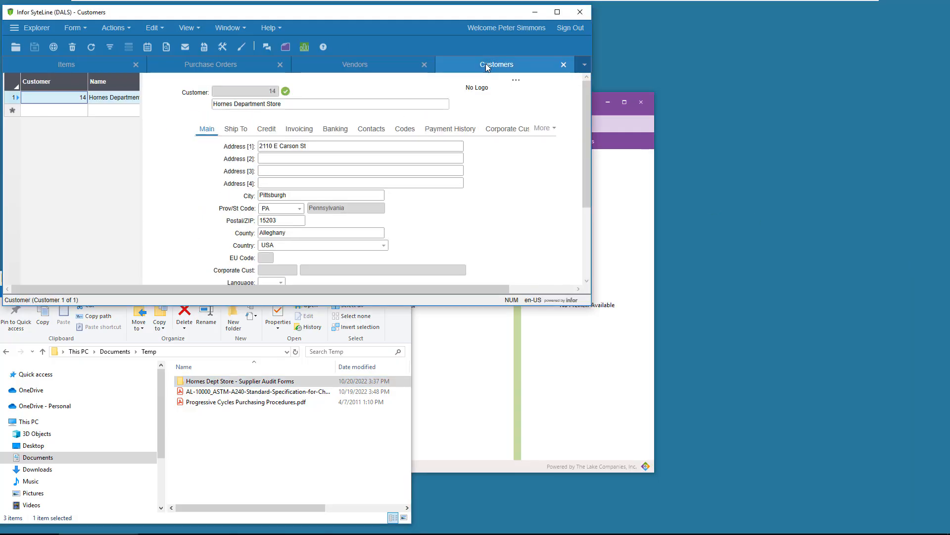
pyautogui.click(456, 439)
# Step: Add a manual attachment described as Audit Forms to the customer using the copied folder path, save it and open the linked folder
pyautogui.click(203, 247)
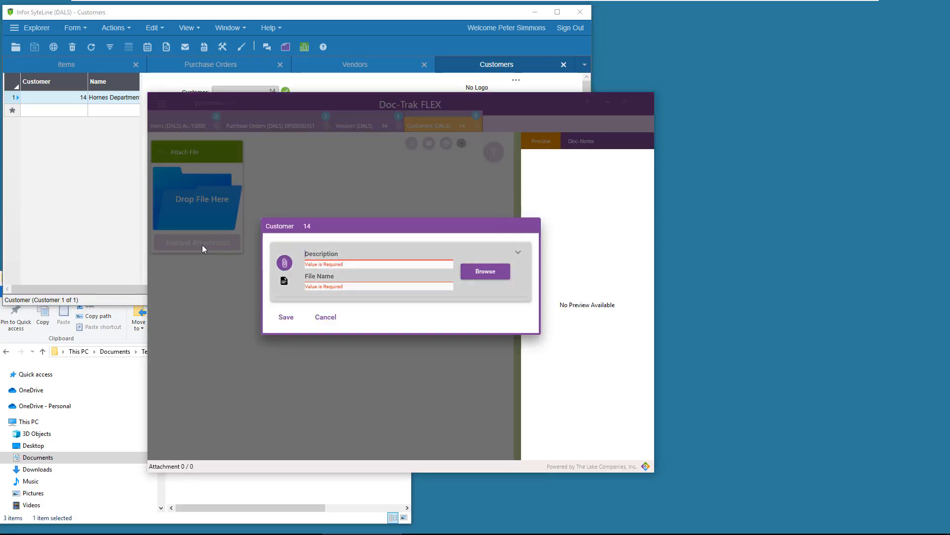
pyautogui.write('Audit Forms')
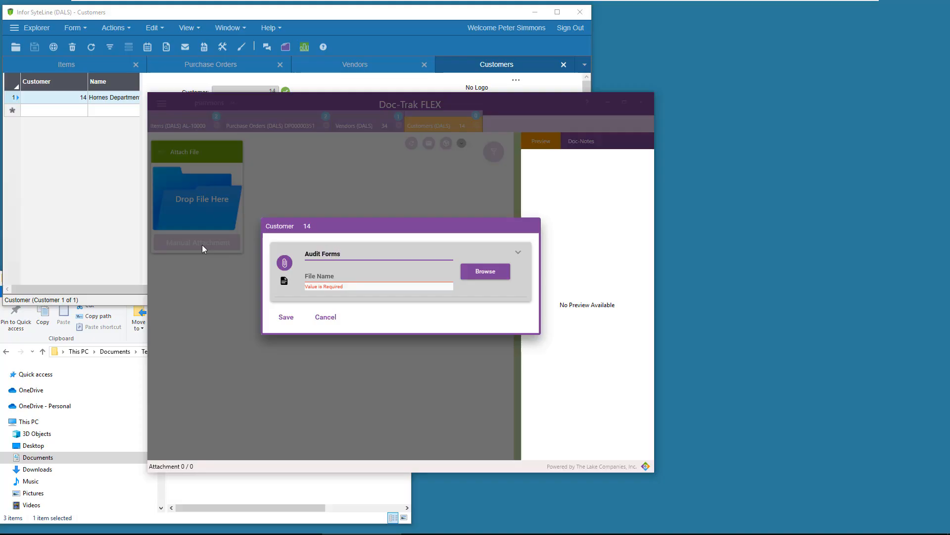
pyautogui.click(317, 277)
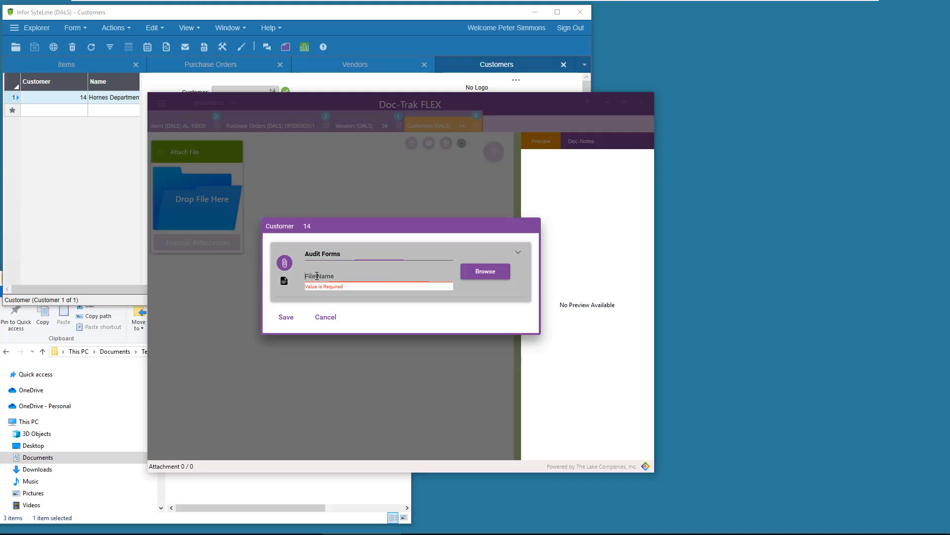
pyautogui.rightClick(317, 276)
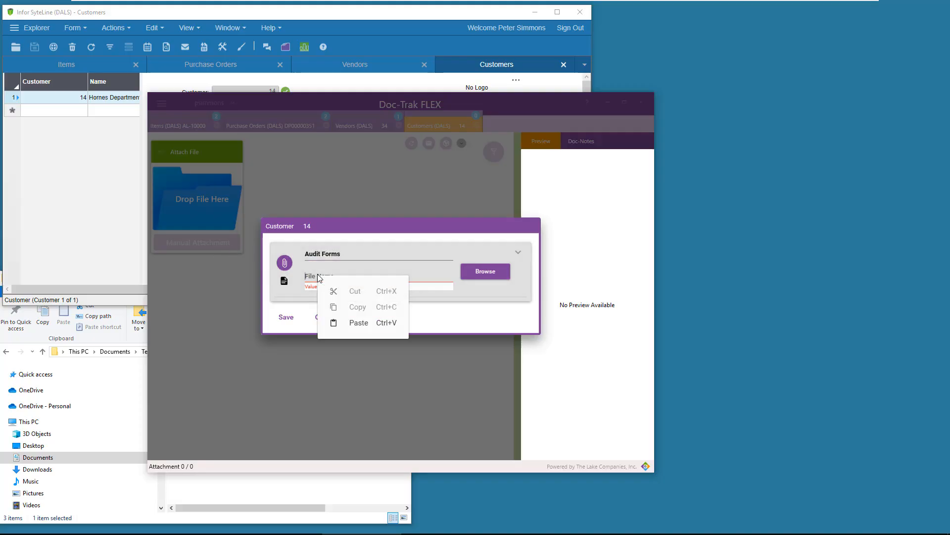
pyautogui.click(366, 322)
pyautogui.click(259, 317)
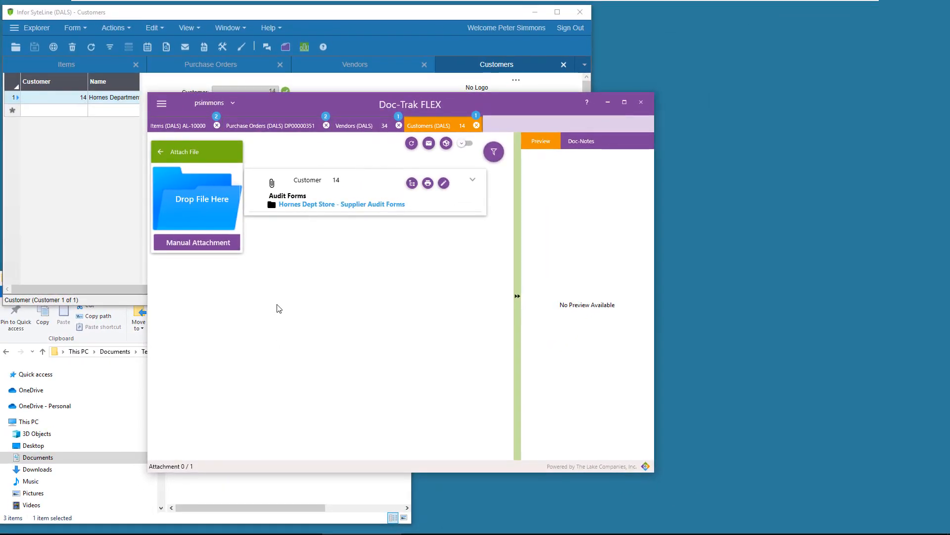
pyautogui.click(338, 204)
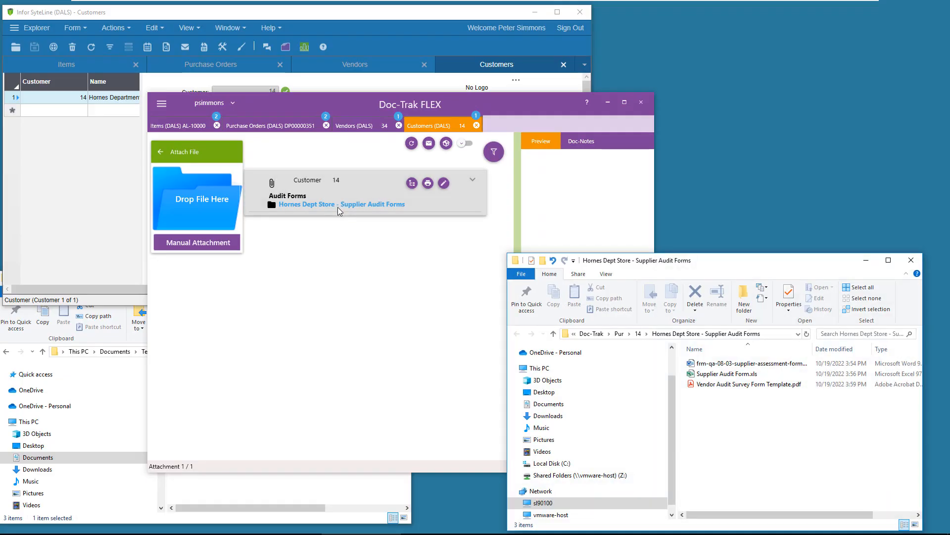